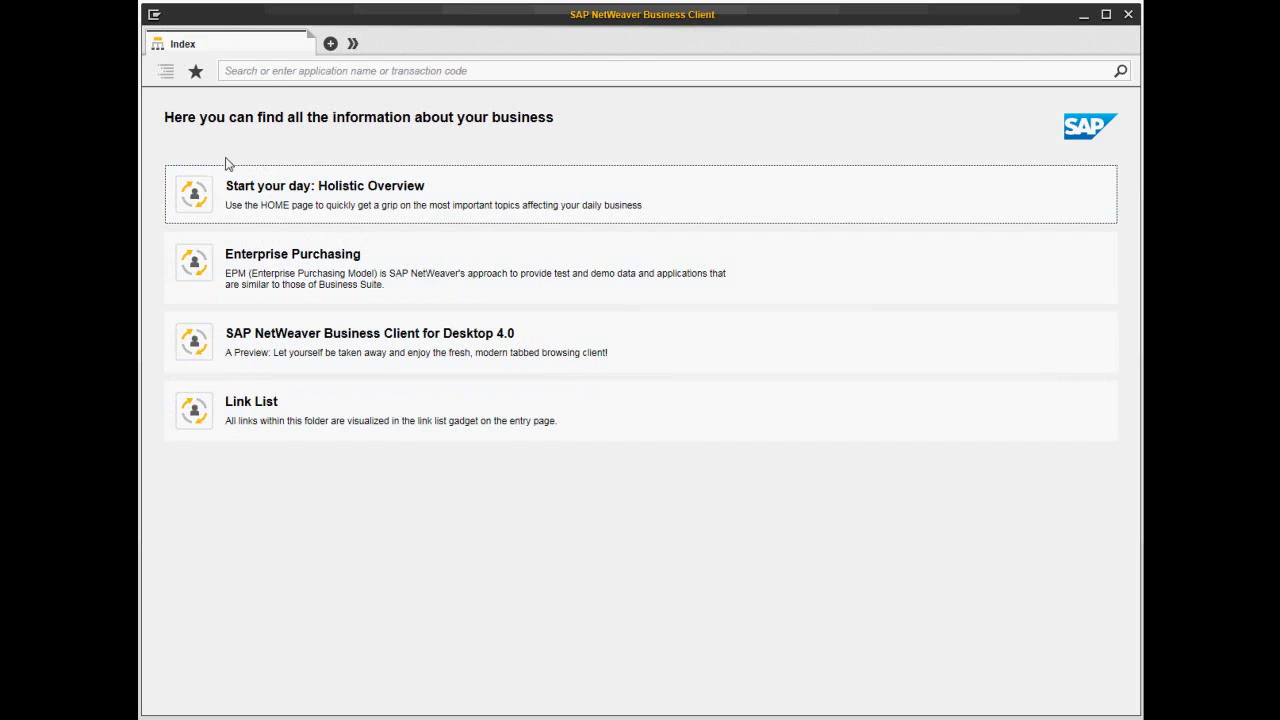
- Expand and collapse the Holistic Overview, Enterprise Purchasing and NWBC for Desktop 4.0 work-center rows
left_click(258, 200)
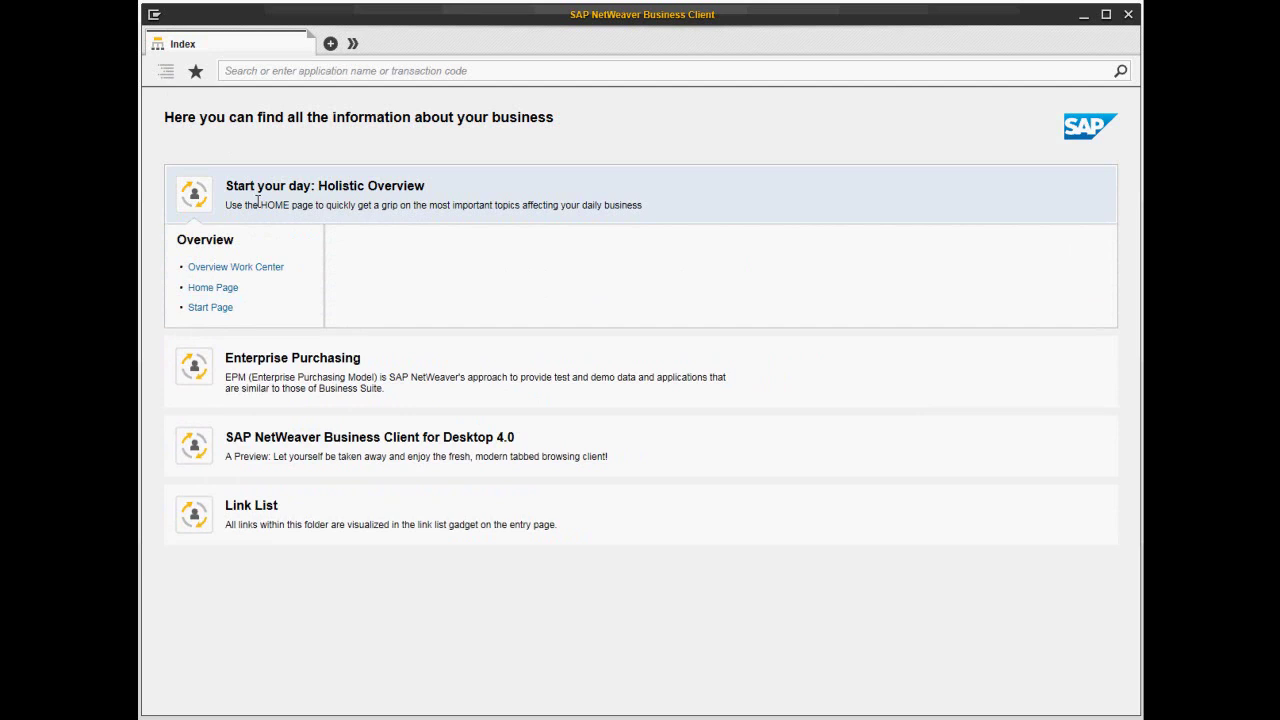
left_click(277, 361)
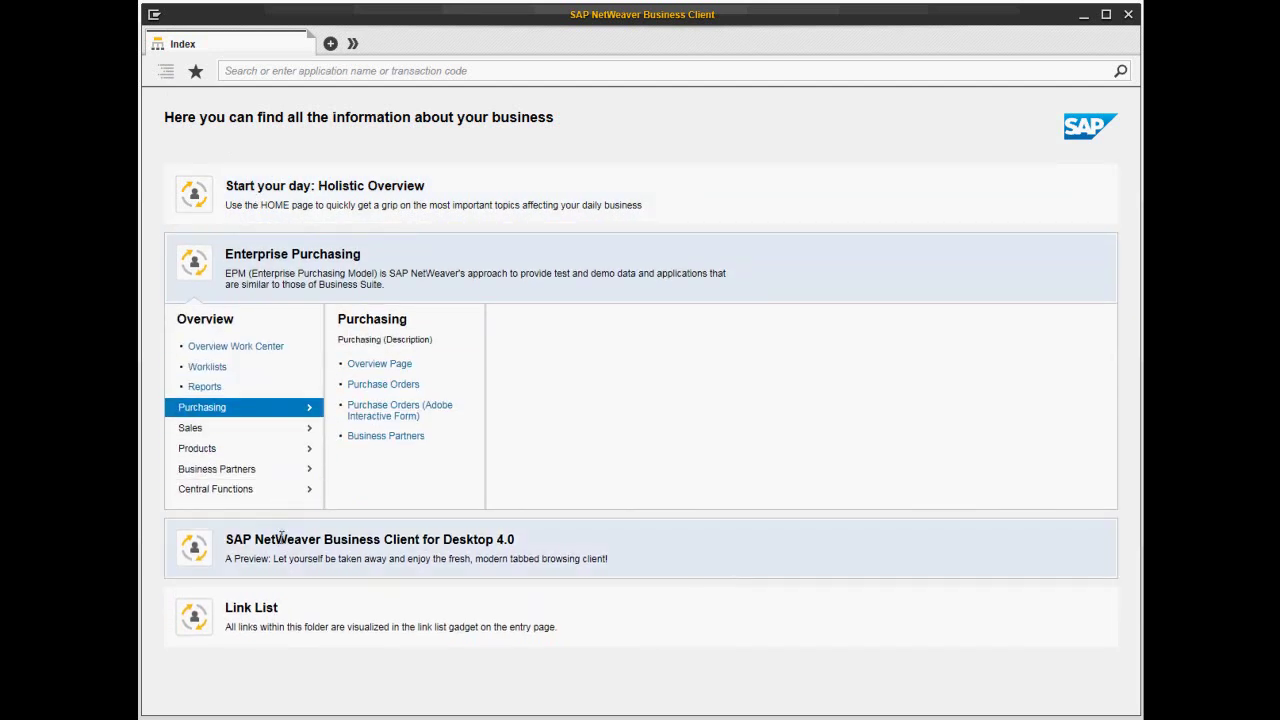
left_click(285, 545)
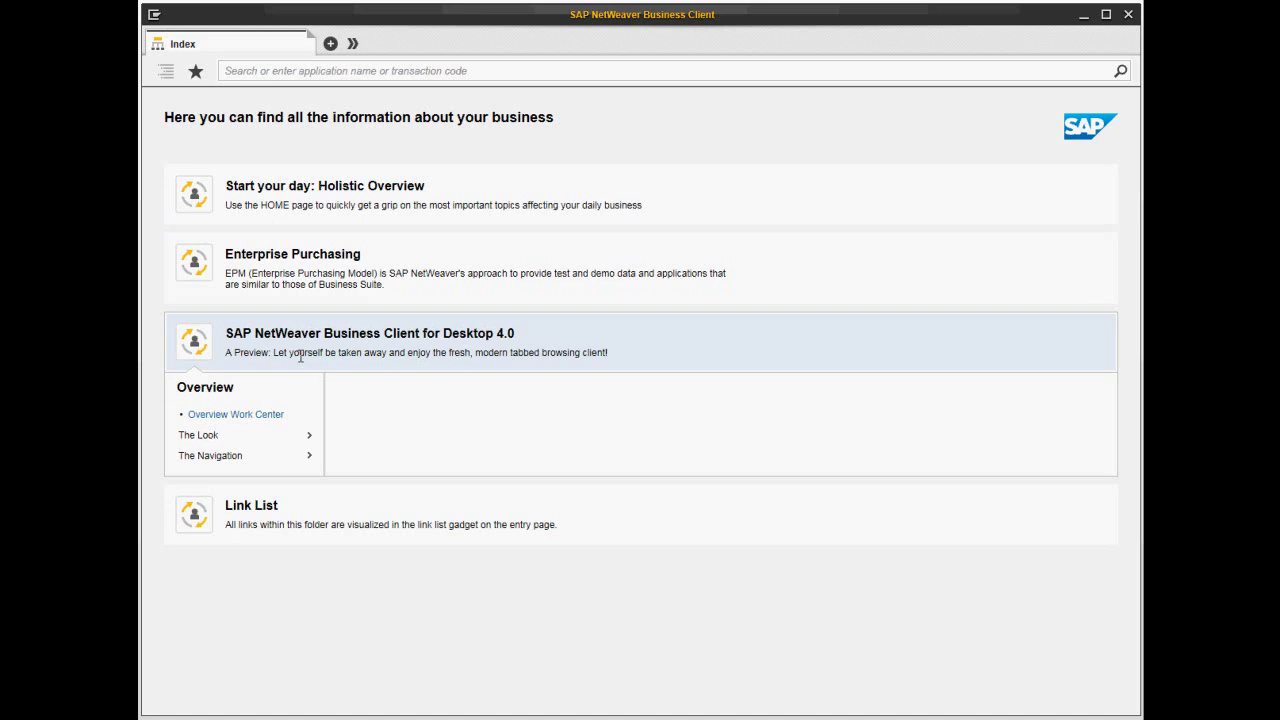
left_click(300, 357)
- Re-expand Enterprise Purchasing and preview its Sales, Business Partners and Purchasing links, ending on Purchasing
left_click(285, 278)
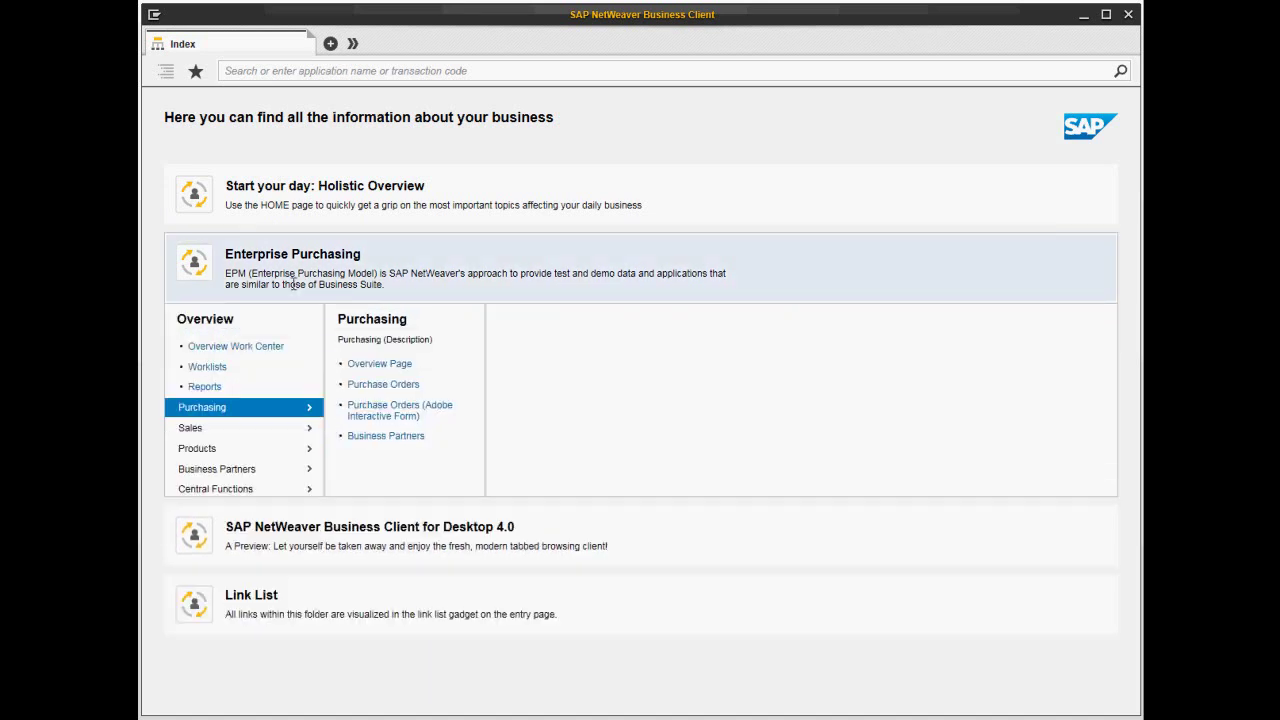
left_click(267, 428)
left_click(263, 450)
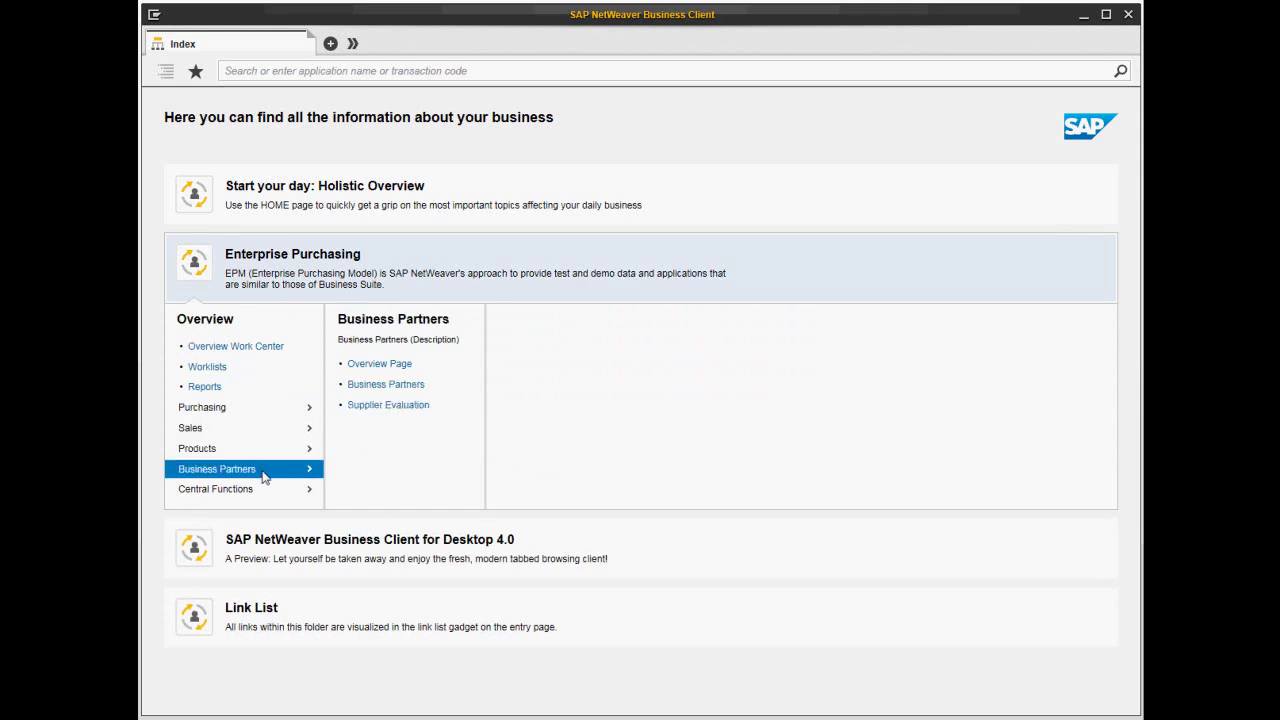
left_click(273, 408)
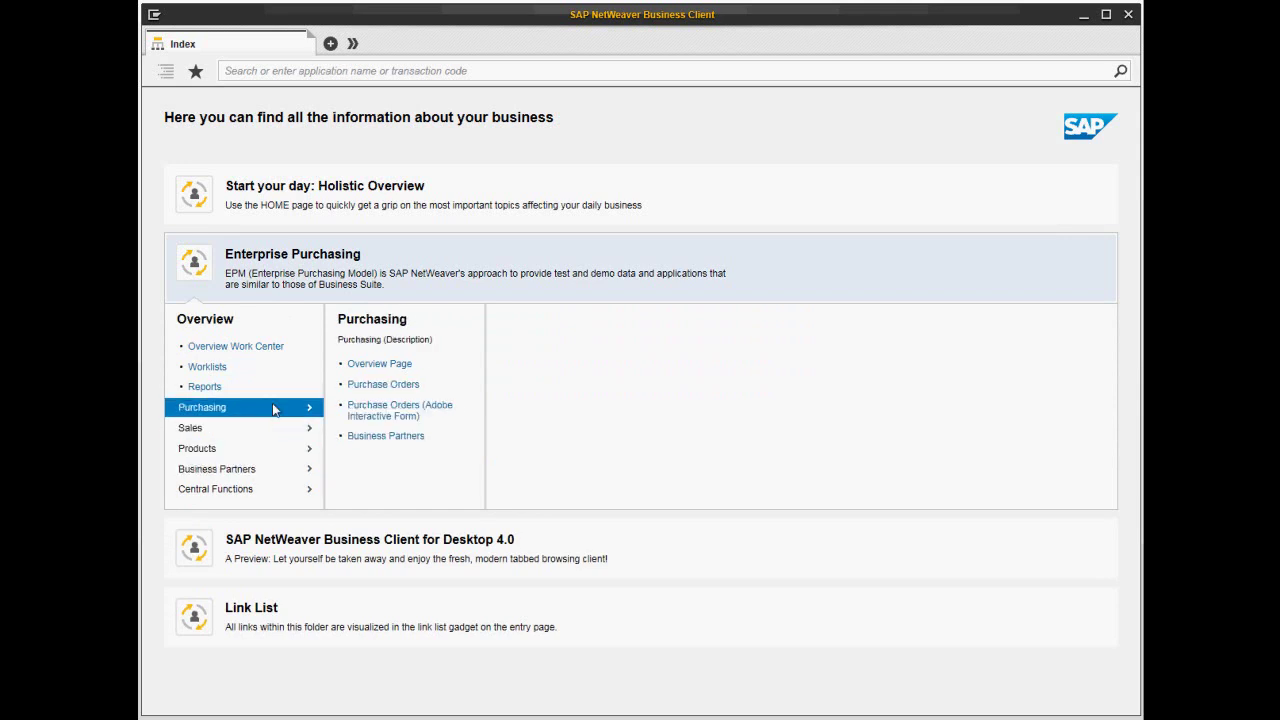
- Open Purchasing > Purchase Orders in its own tab, then add a New Tab start page
left_click(383, 386)
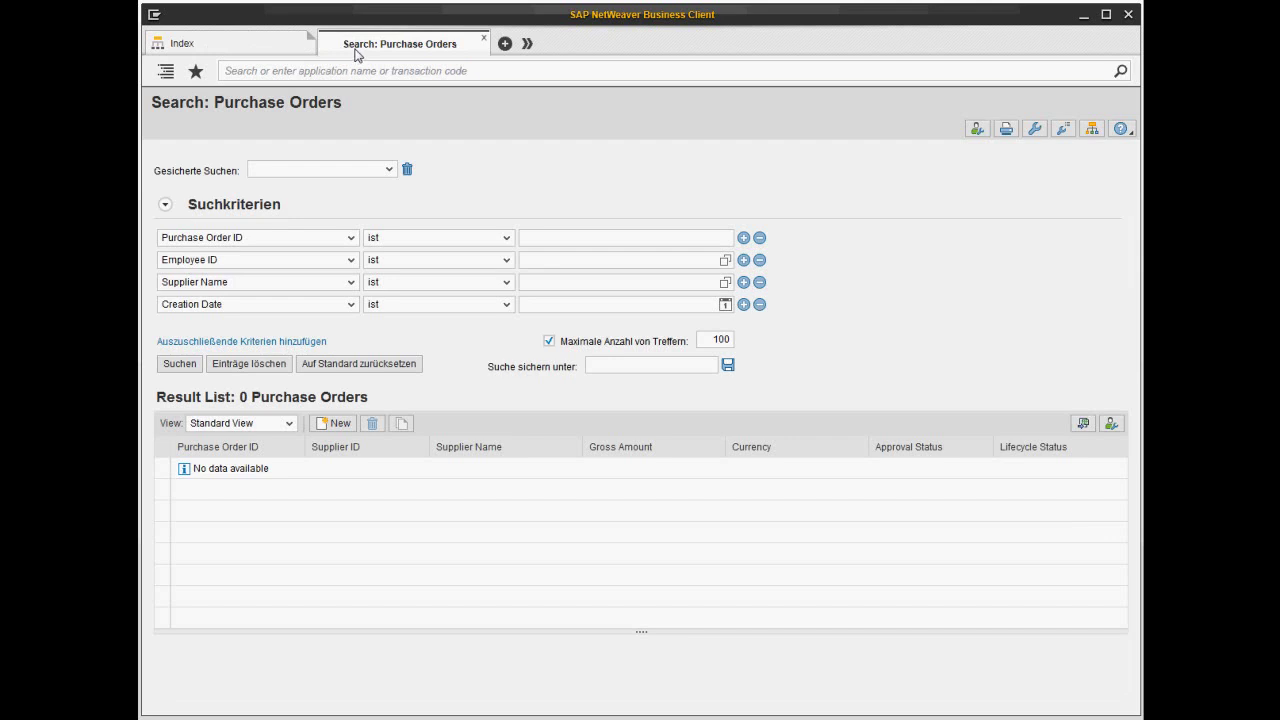
left_click(505, 44)
left_click(505, 44)
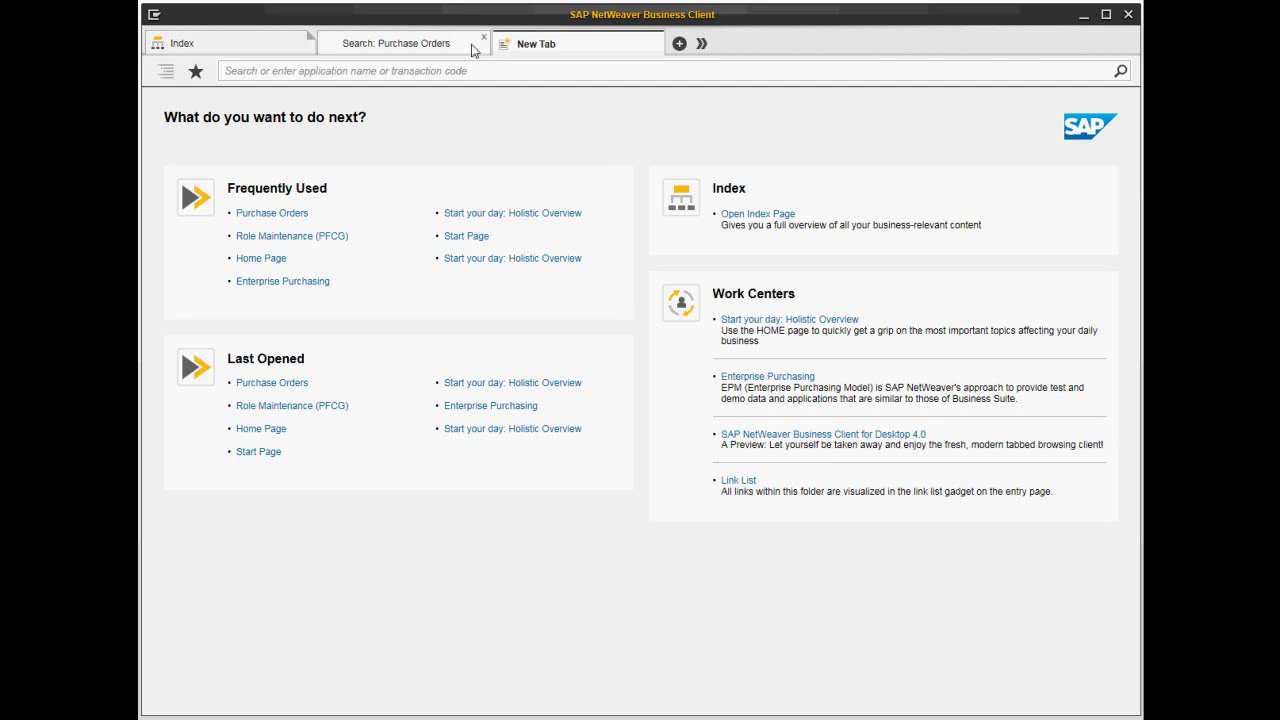
- Close the New Tab and Purchase Orders tabs, collapse Enterprise Purchasing, and expand Holistic Overview
left_click(660, 39)
left_click(489, 43)
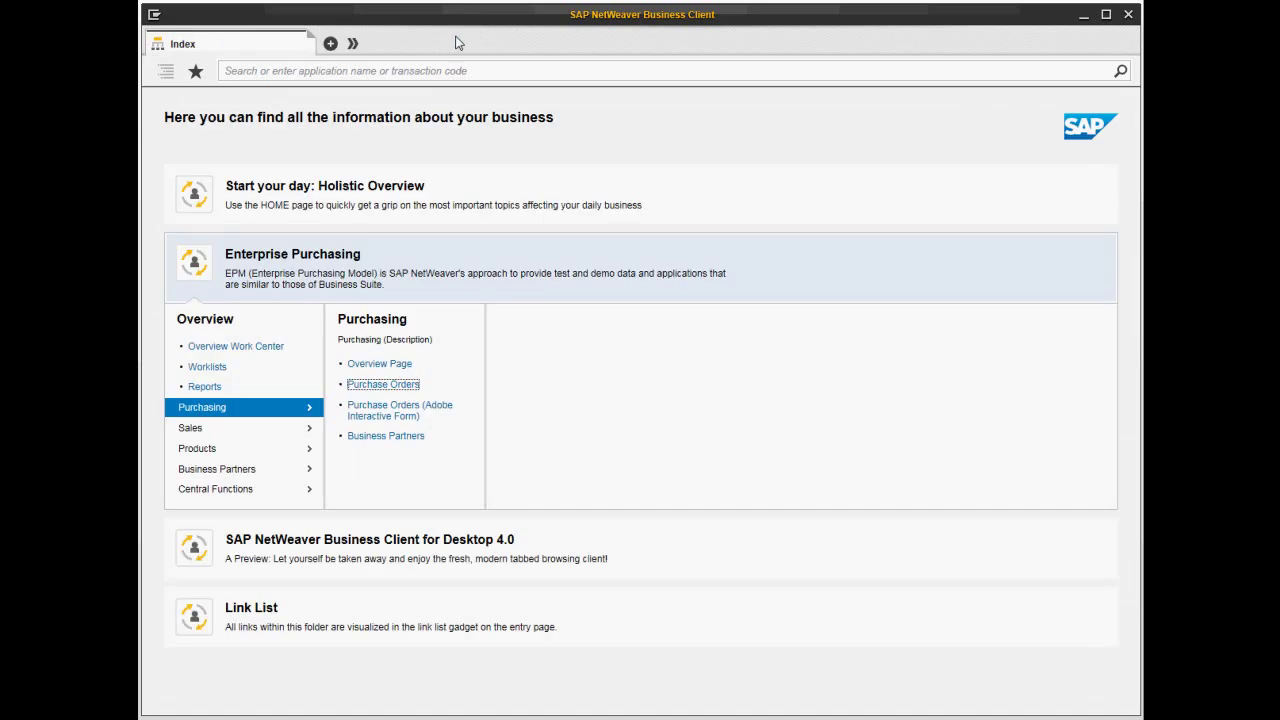
left_click(224, 264)
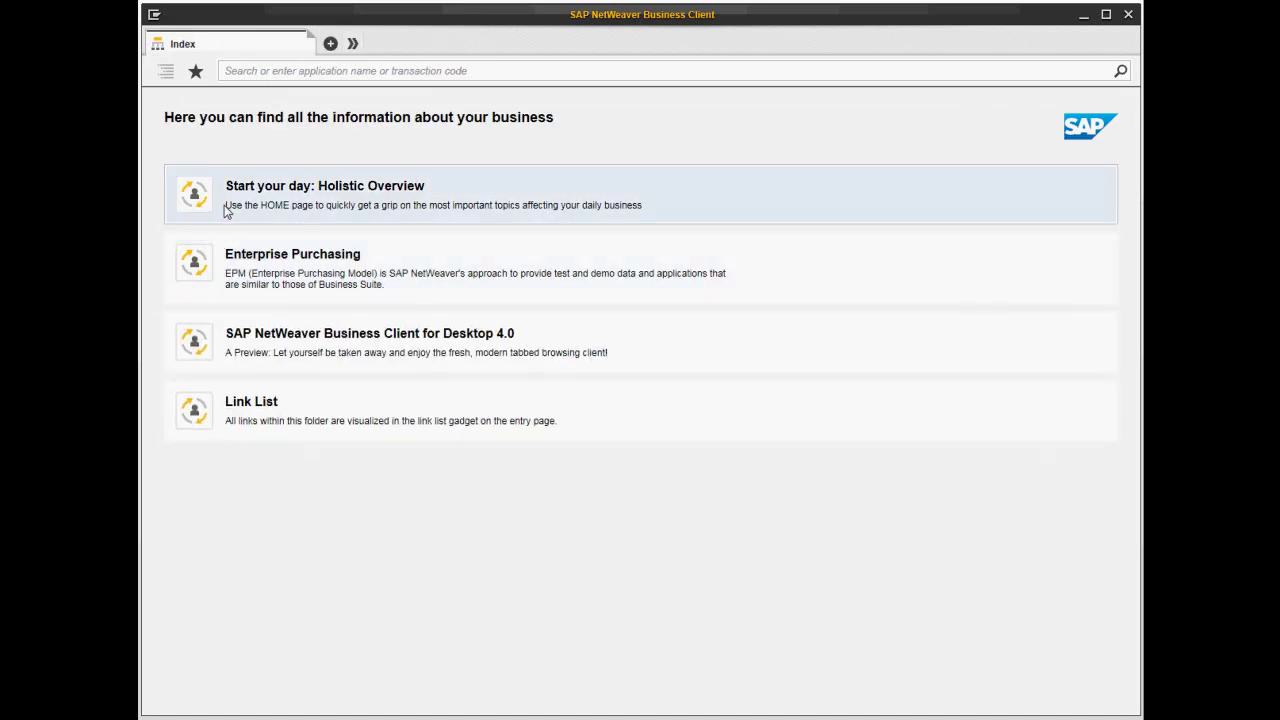
left_click(226, 208)
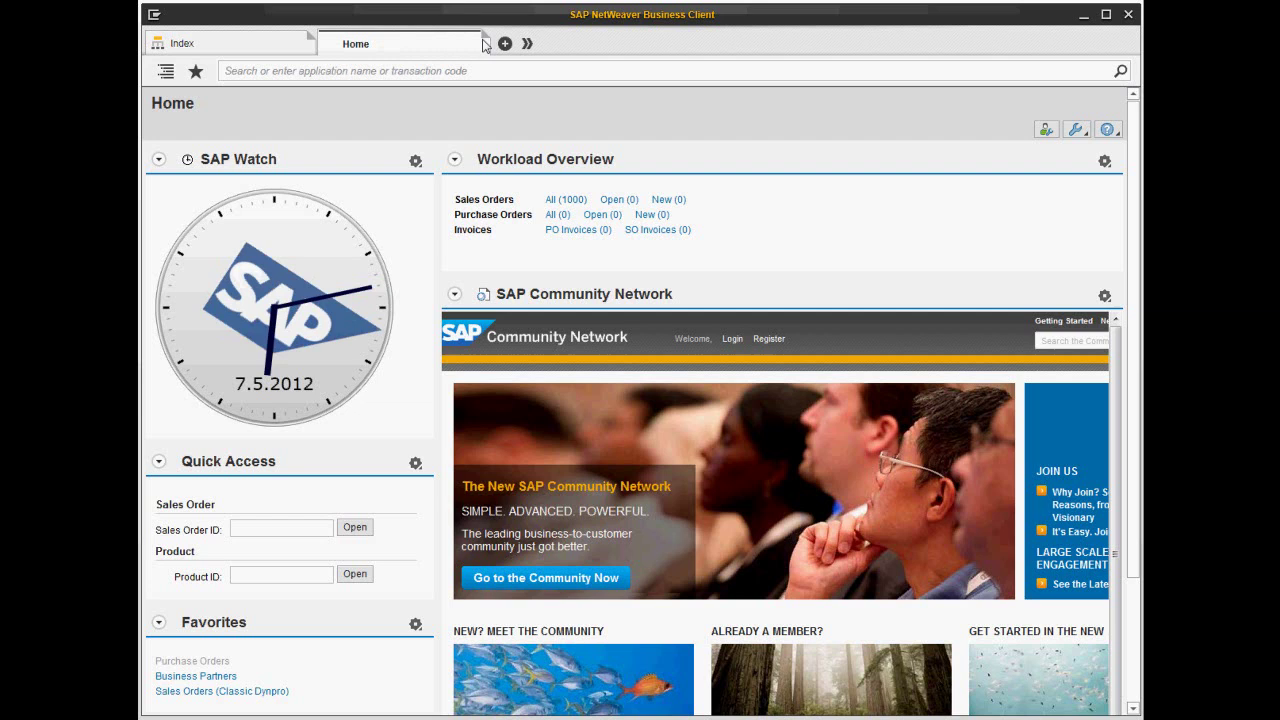
- Unpin and close the Index tab, then collapse and re-expand the Workload Overview panel
left_click(268, 50)
mouse_move(228, 43)
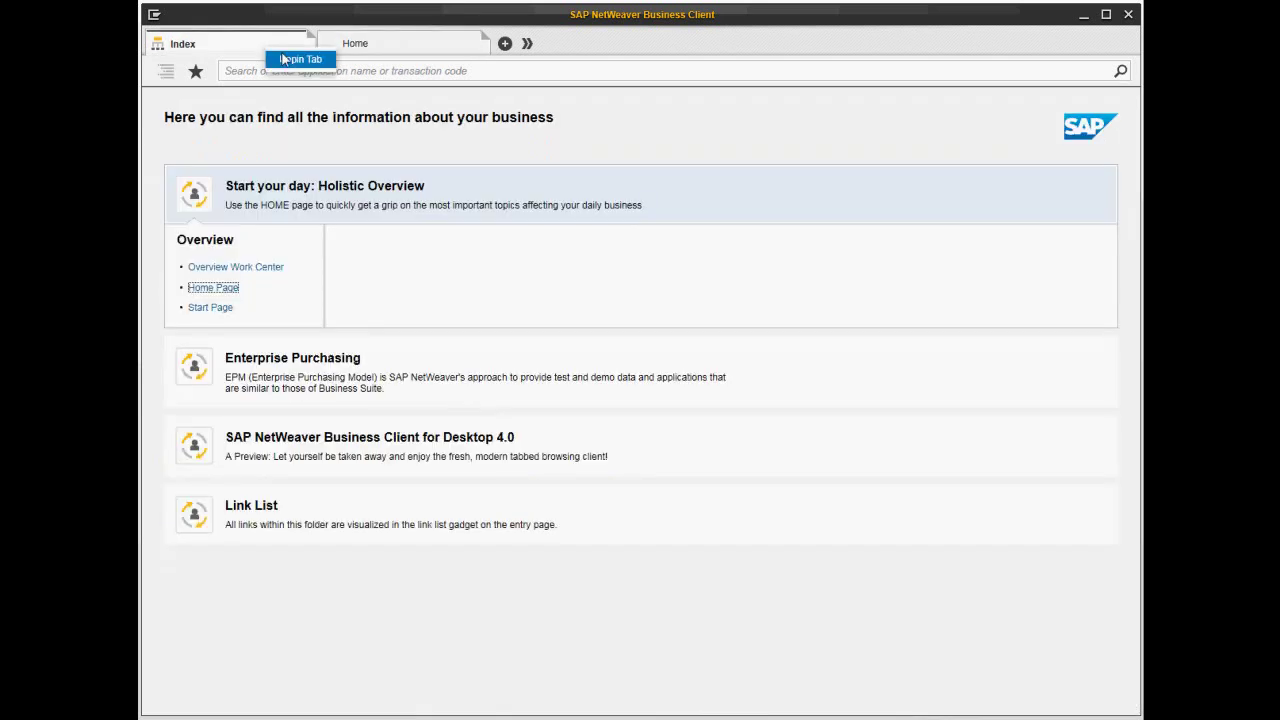
left_click(282, 59)
left_click(309, 40)
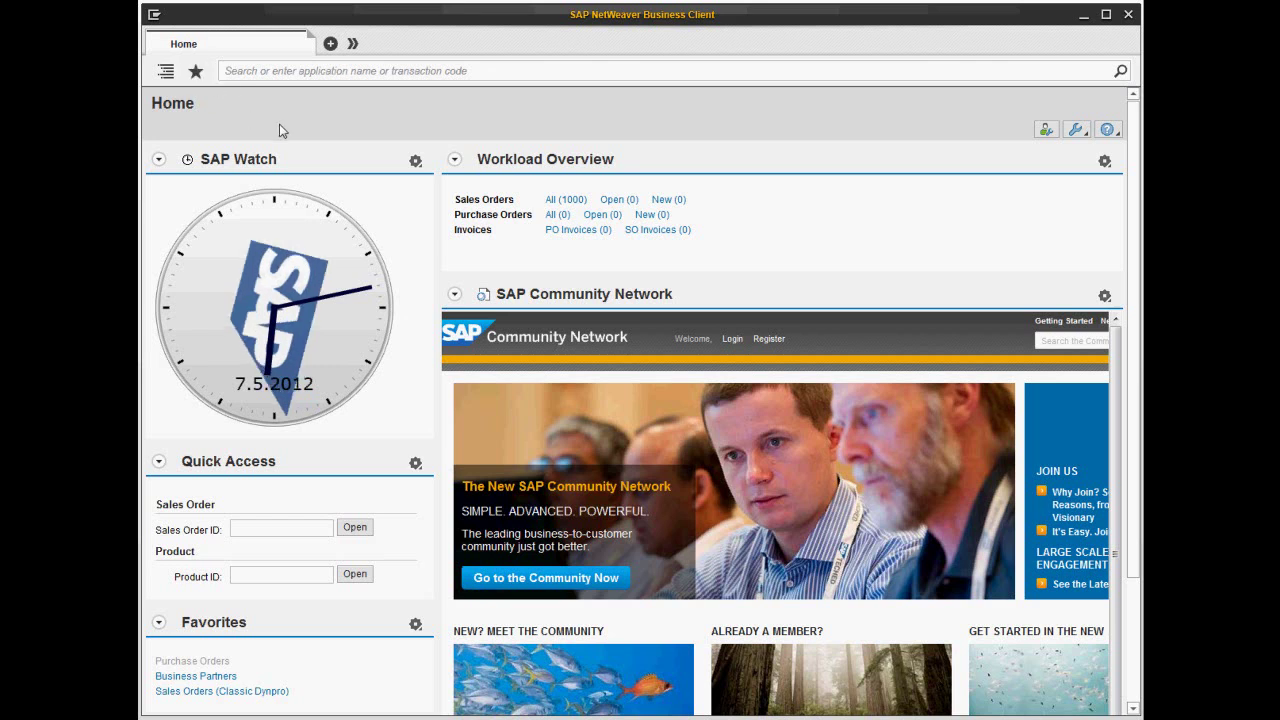
left_click(455, 161)
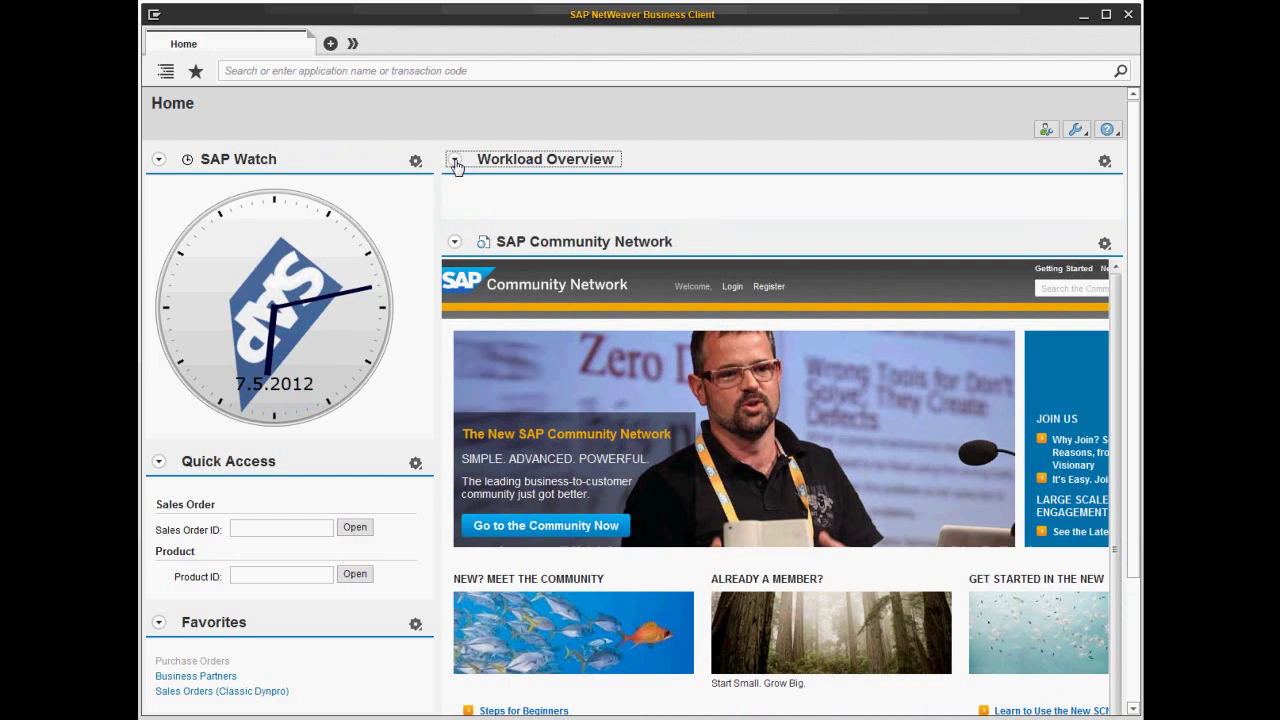
left_click(455, 162)
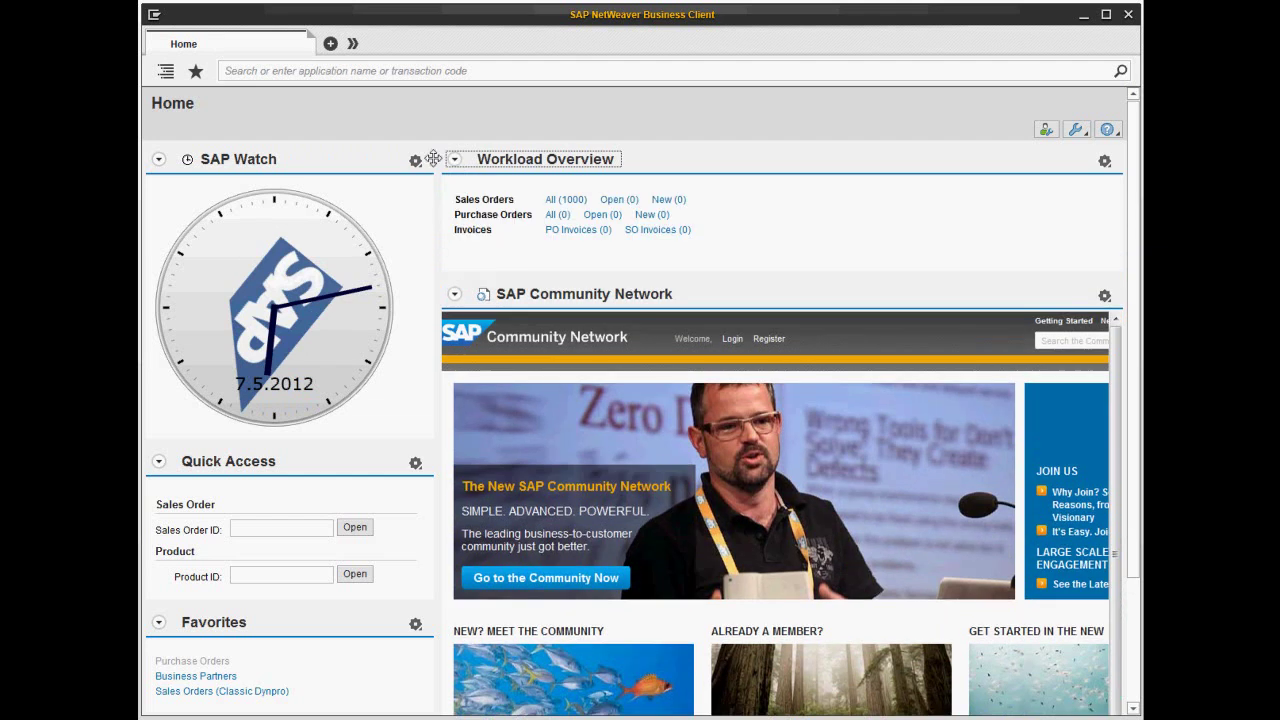
- Search for 'Sales' to bring up Sales Orders (Classic Dynpro)
left_click(295, 71)
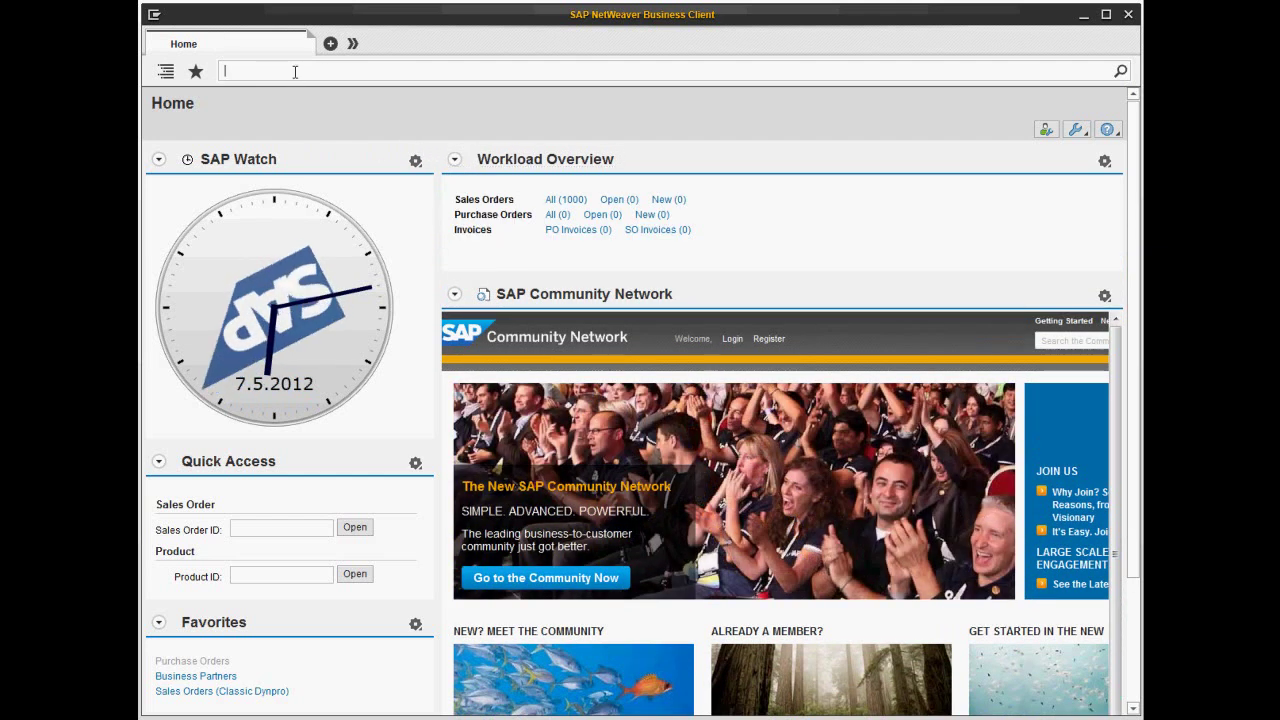
type("Sa")
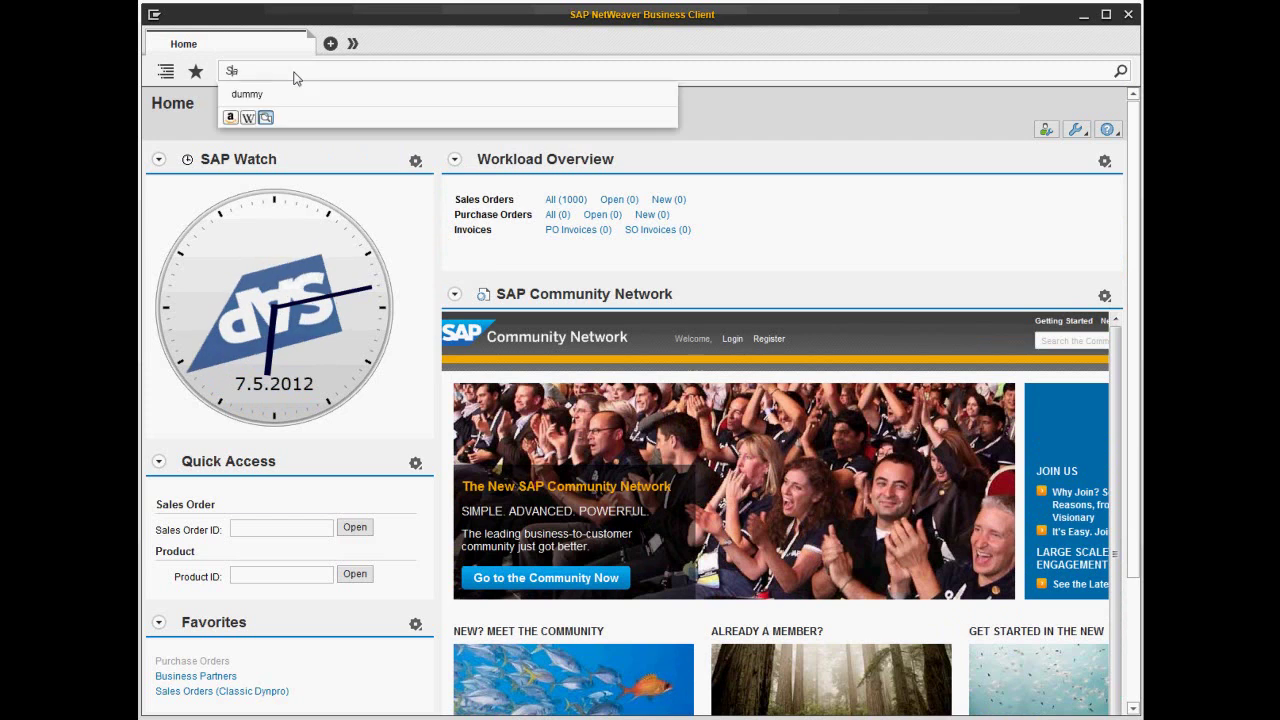
type("les")
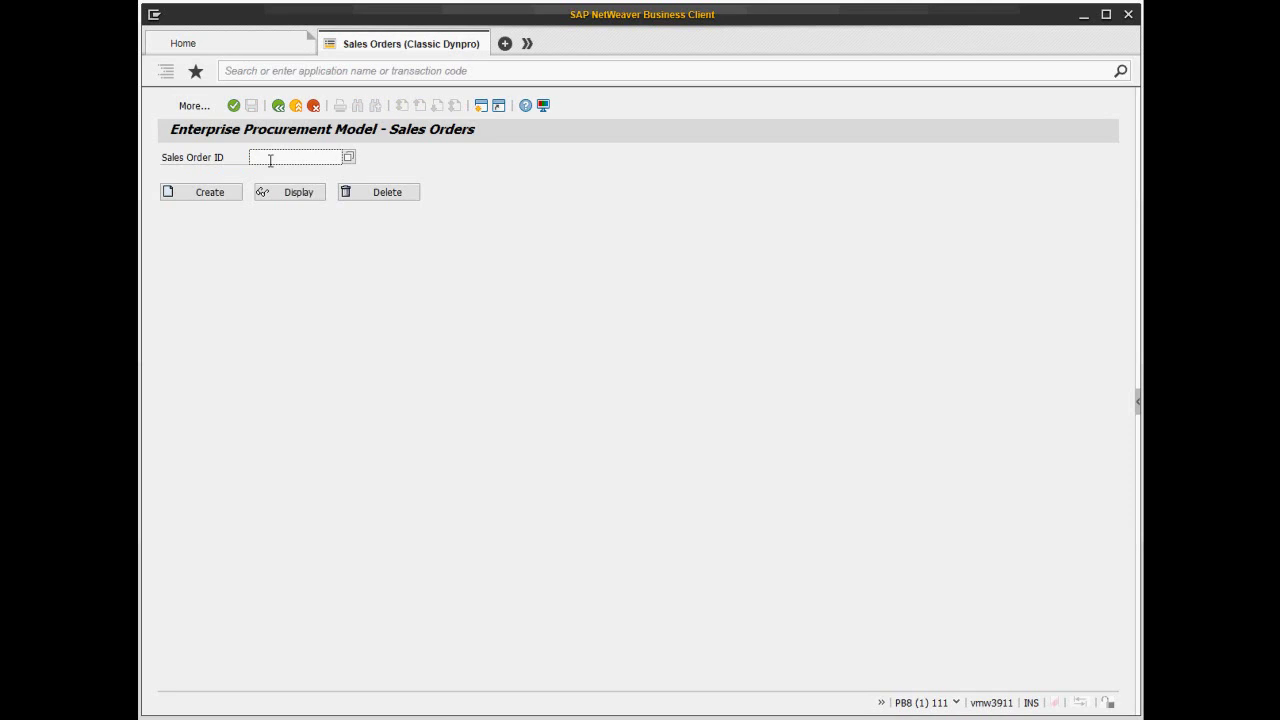
left_click(264, 158)
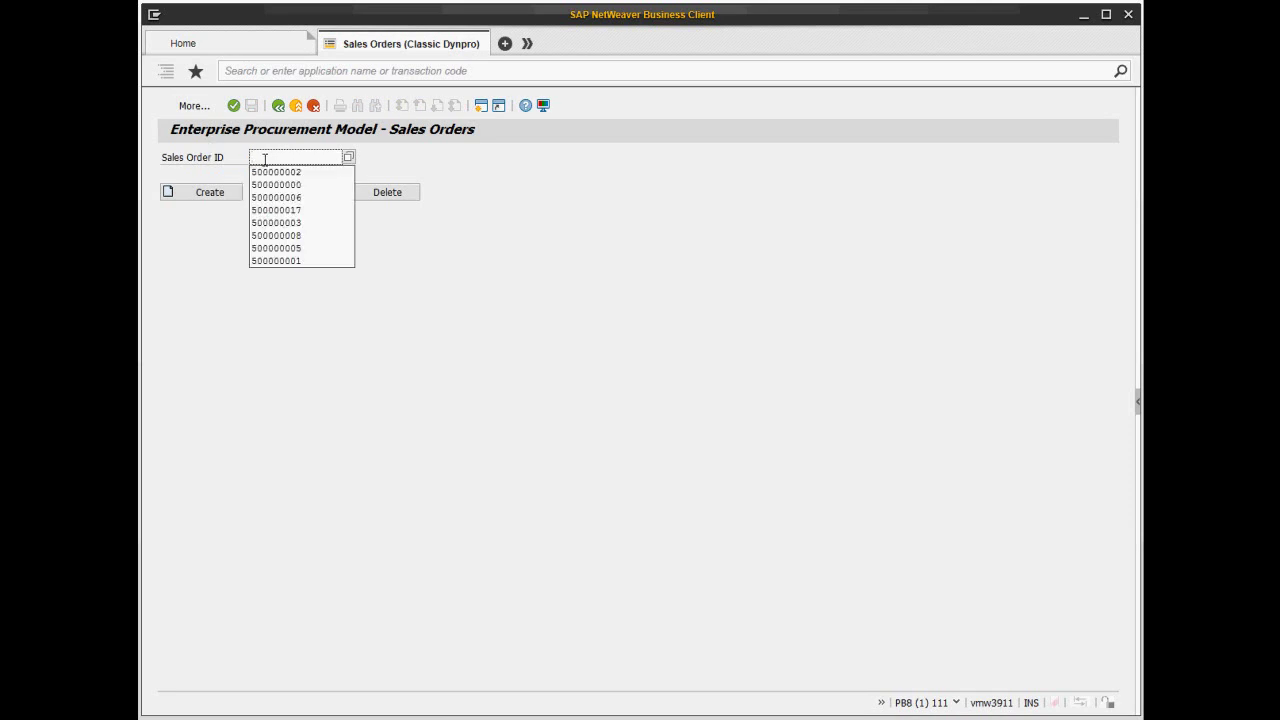
left_click(275, 176)
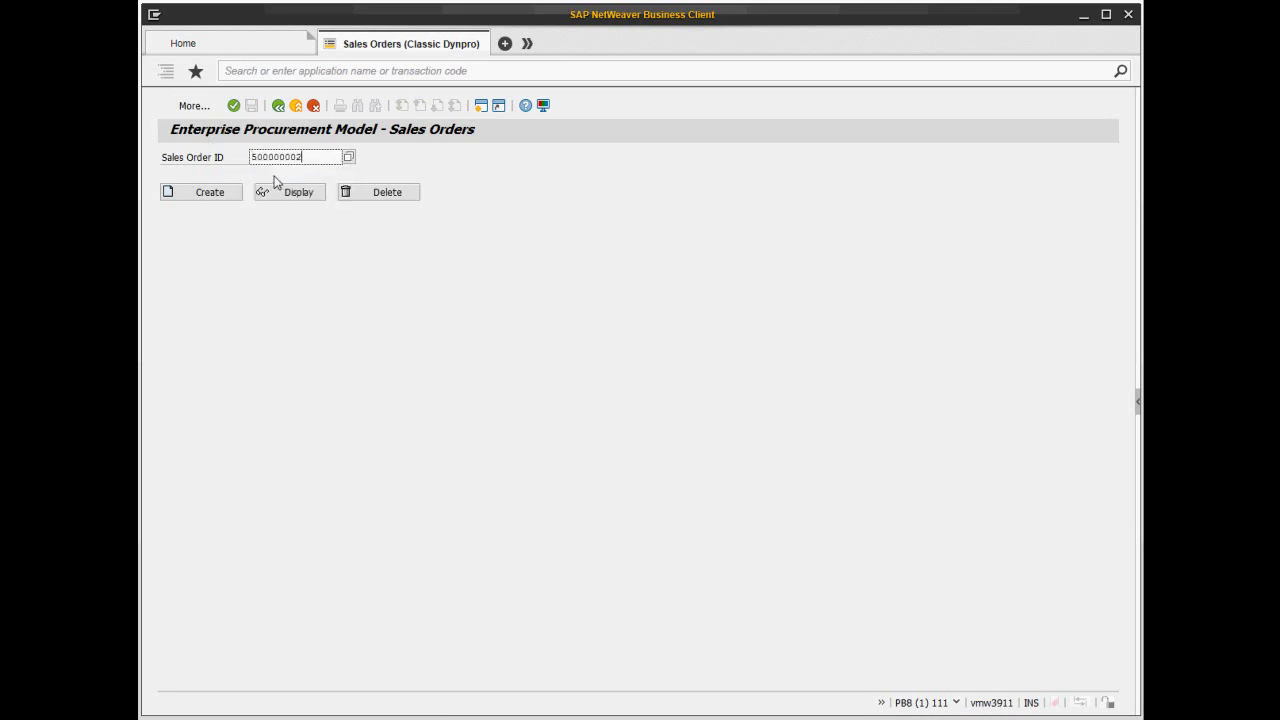
left_click(296, 192)
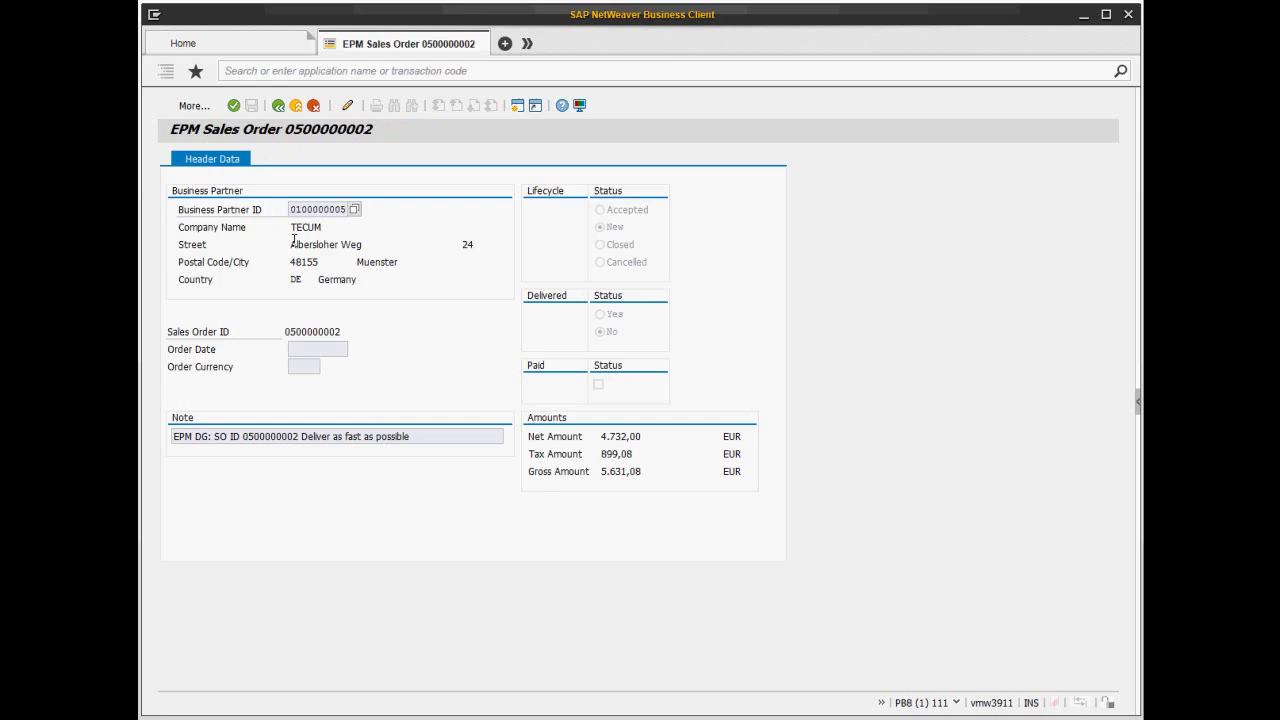
left_click_drag(291, 244, 376, 244)
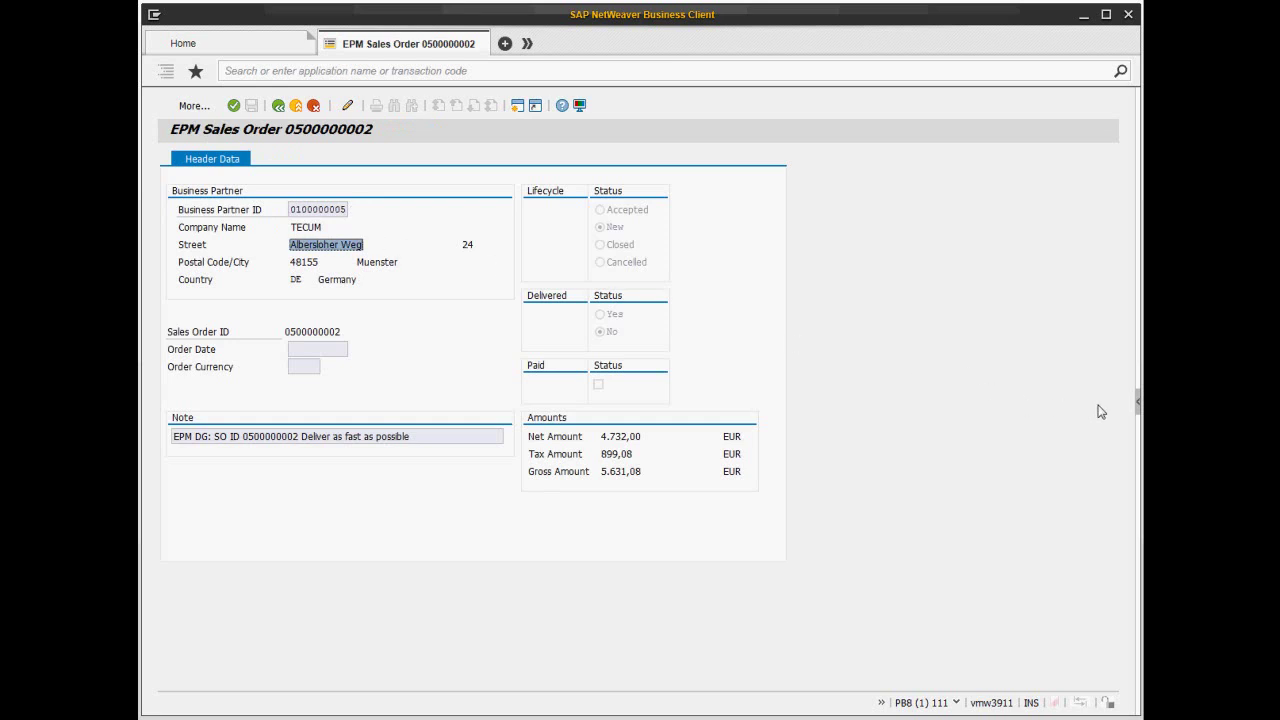
- Expand the EPM Map side panel, widen it leftward, and toggle the Monthly Sales Totals chart
left_click(1137, 402)
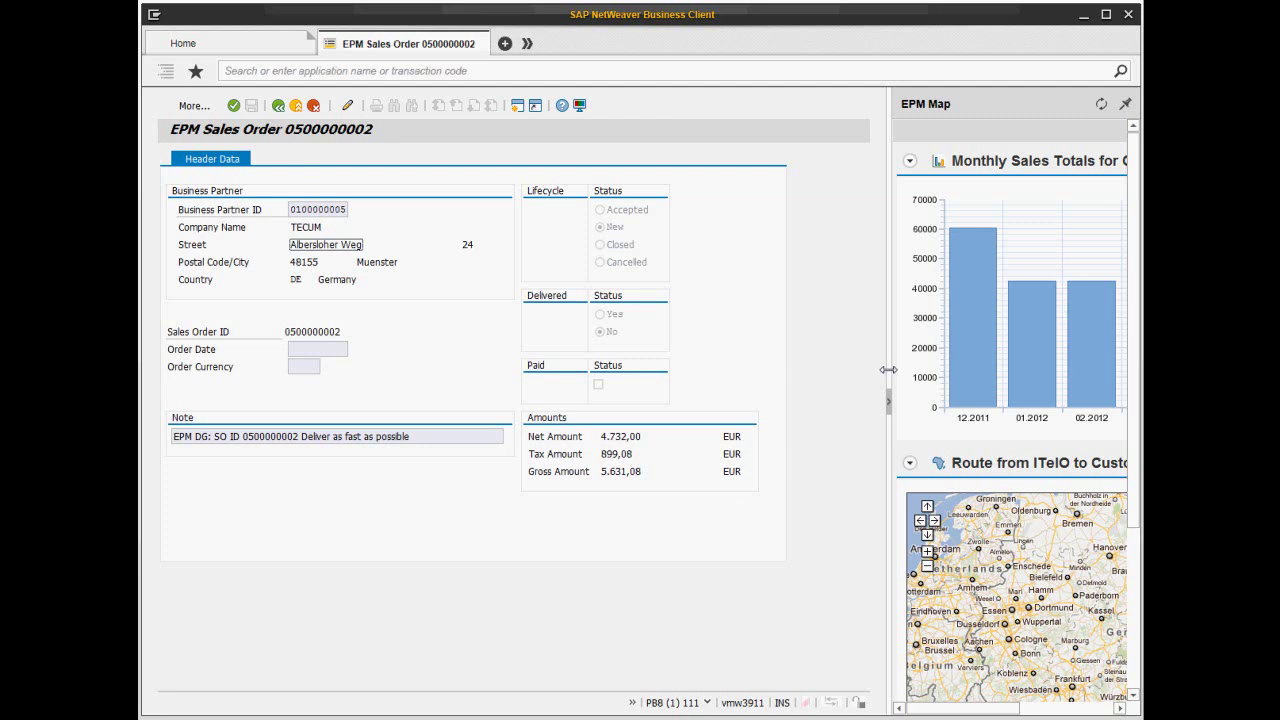
left_click_drag(888, 370, 793, 363)
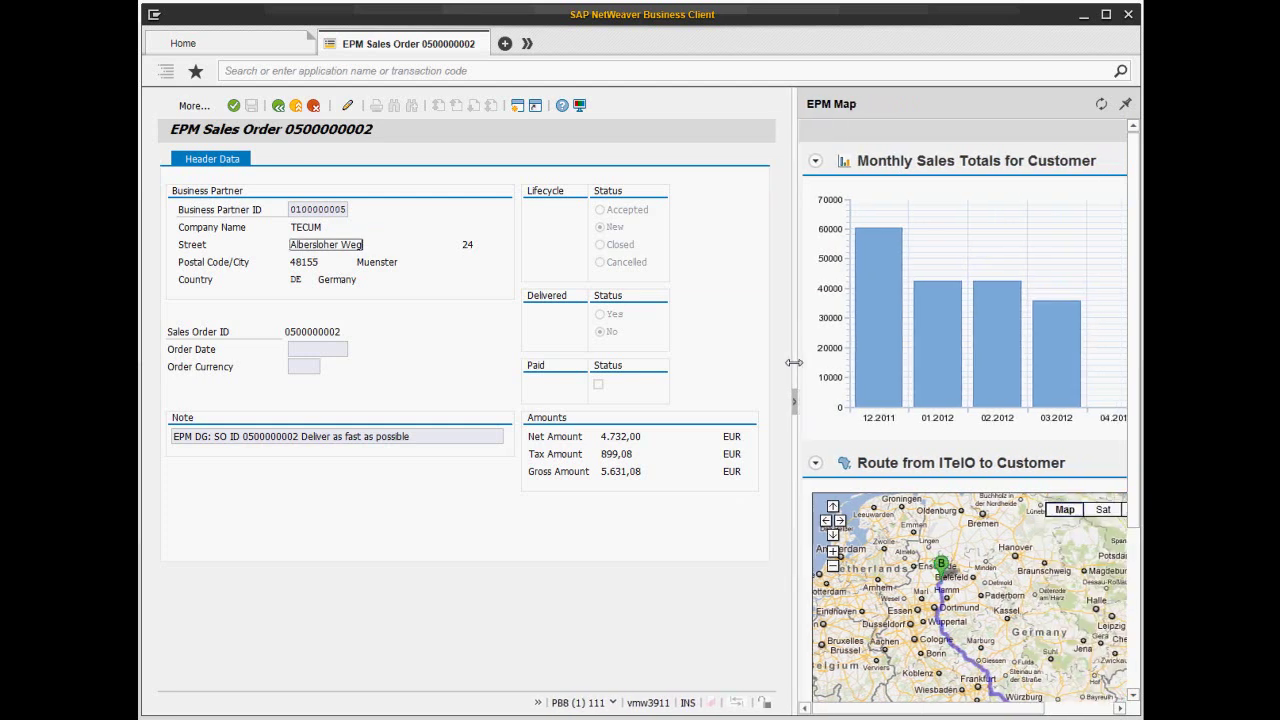
left_click_drag(793, 363, 726, 368)
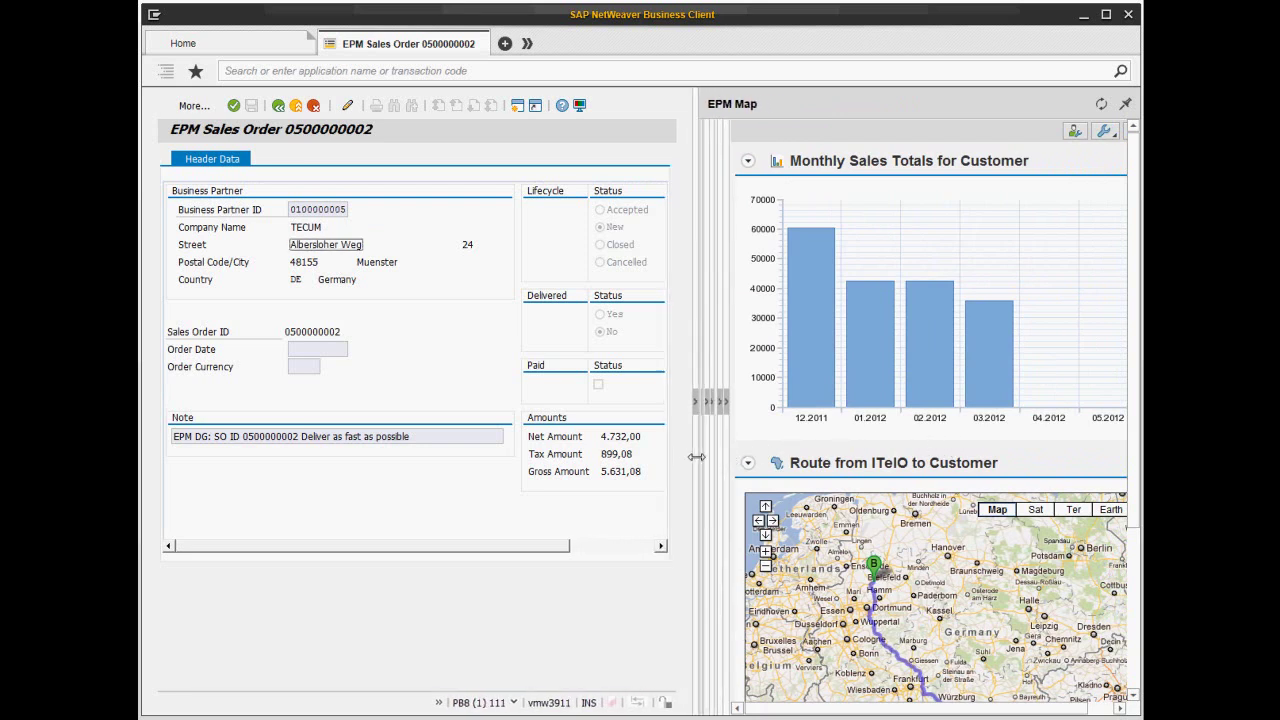
left_click_drag(728, 458, 694, 458)
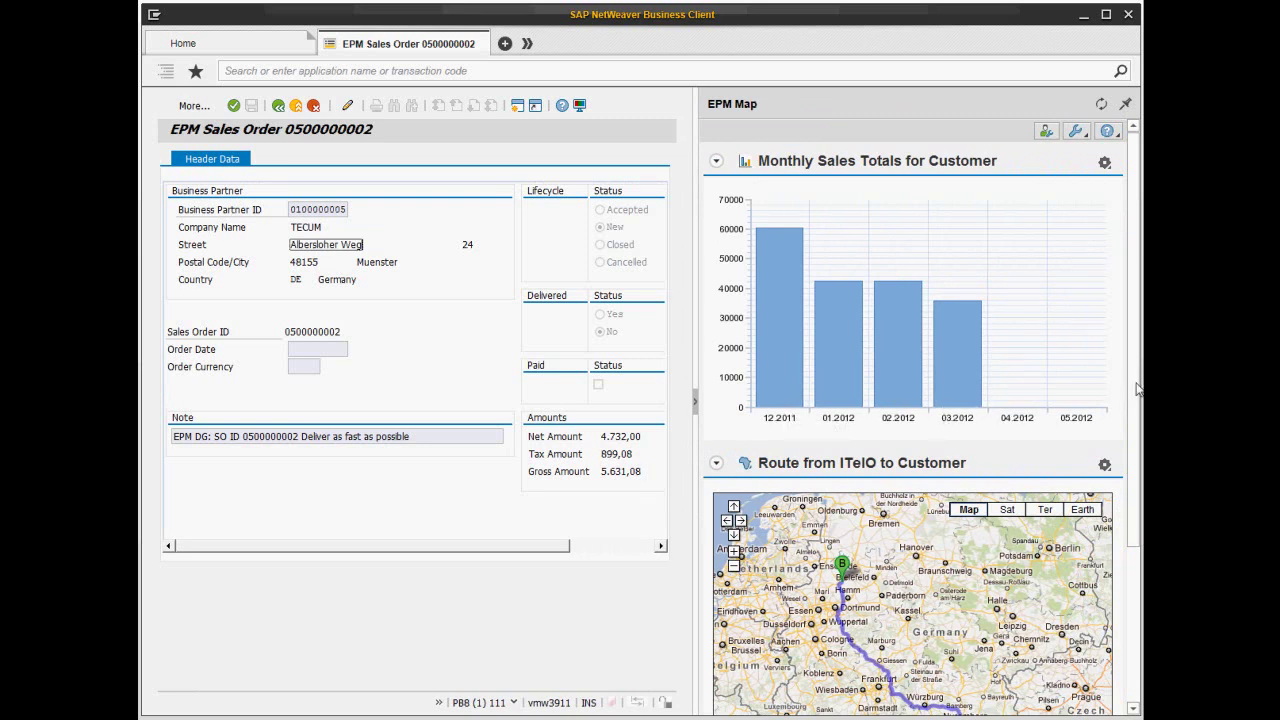
left_click(717, 161)
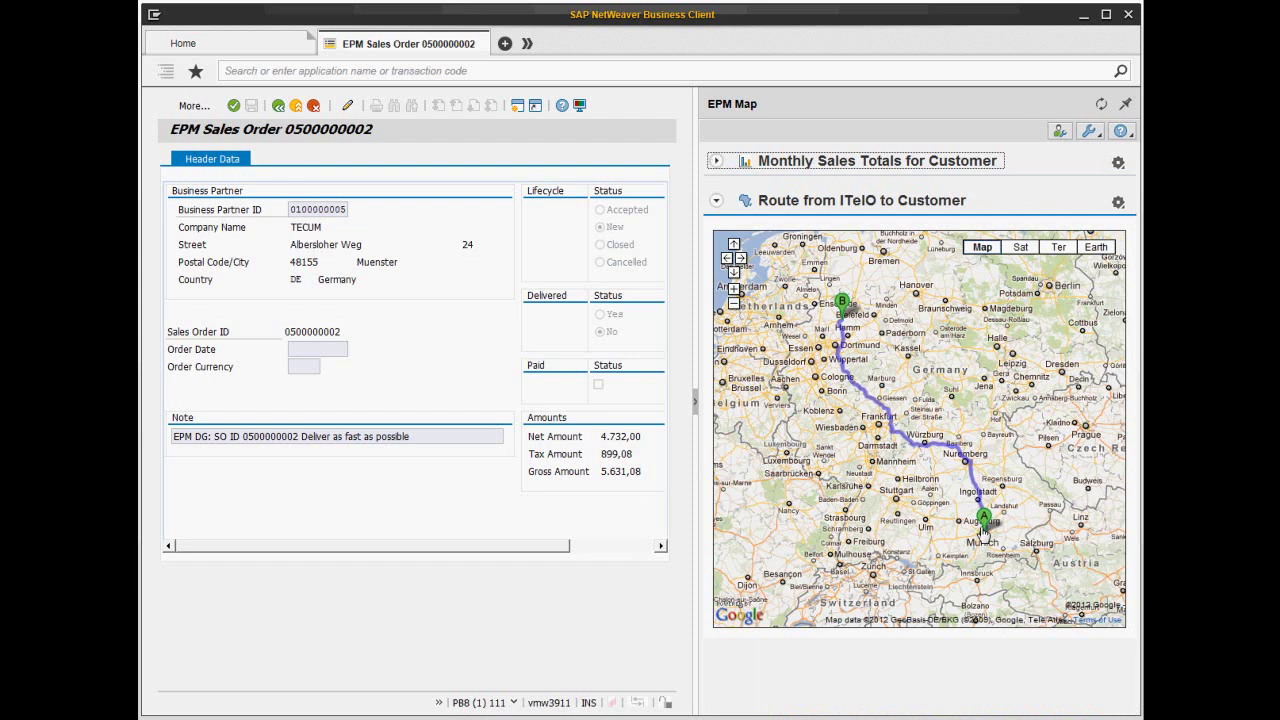
left_click(717, 161)
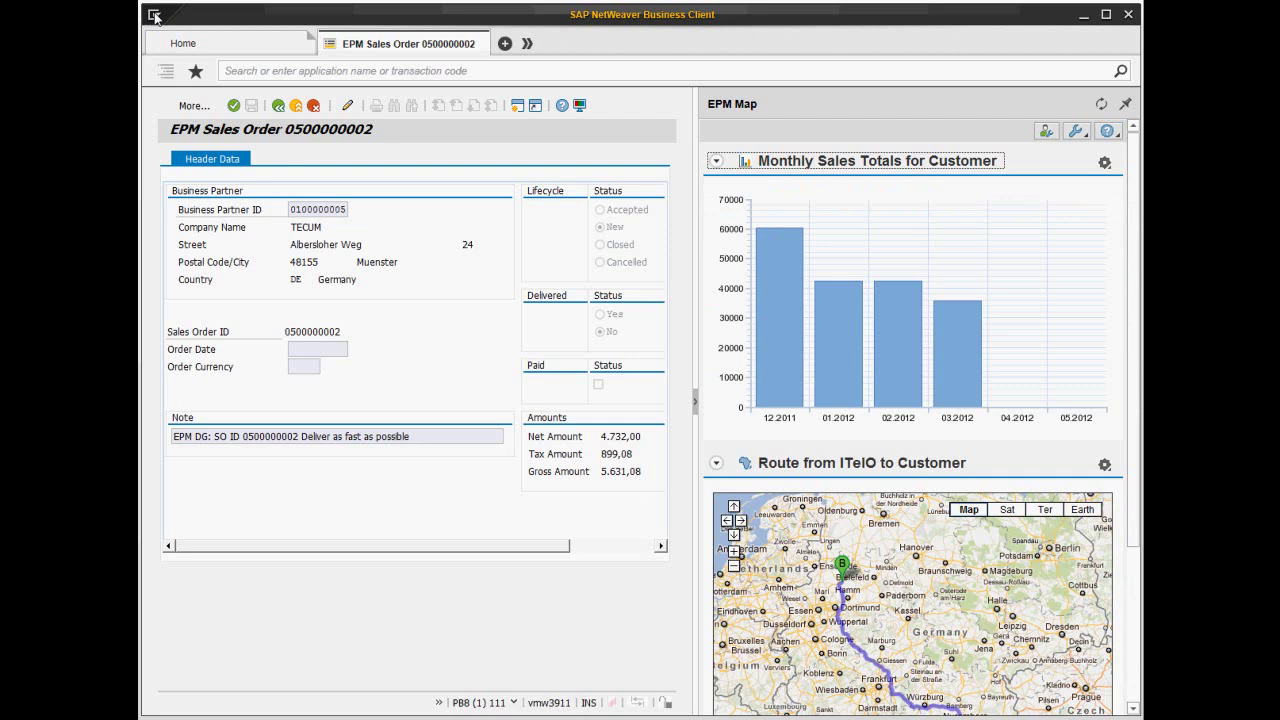
- View the Settings > Personalize dialog and cancel it
left_click(155, 15)
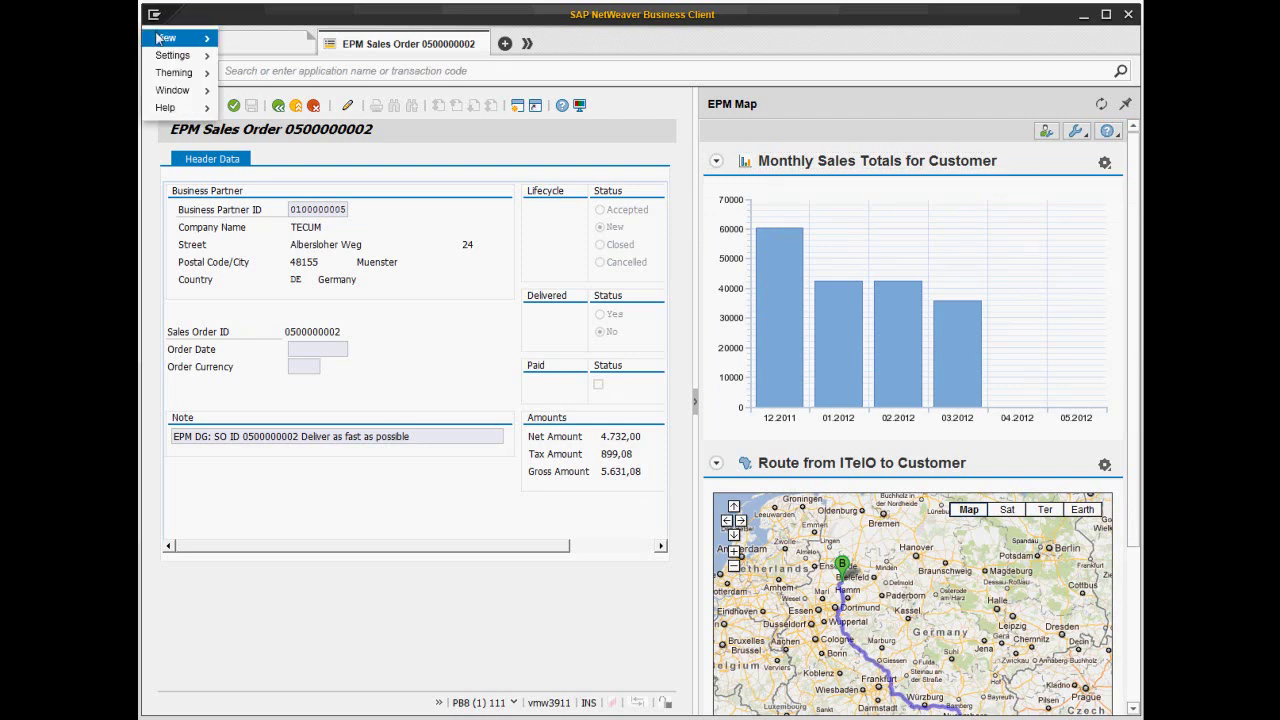
mouse_move(173, 55)
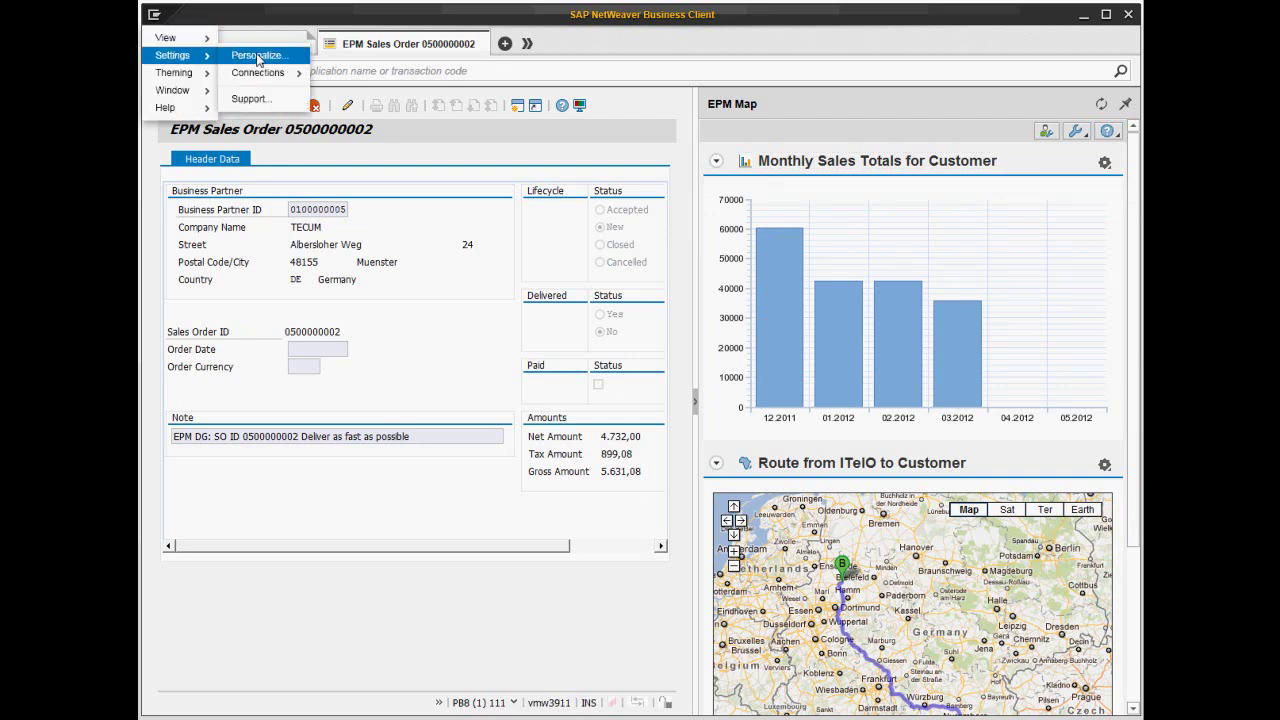
left_click(254, 57)
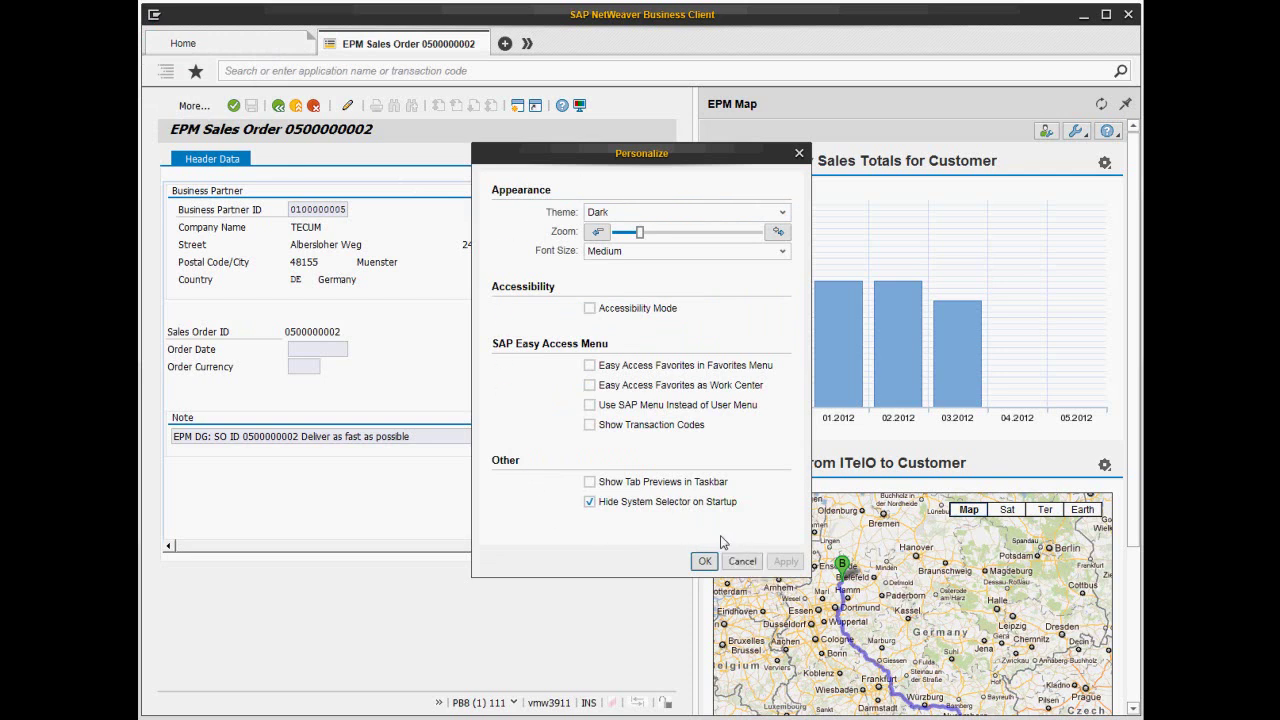
left_click(742, 561)
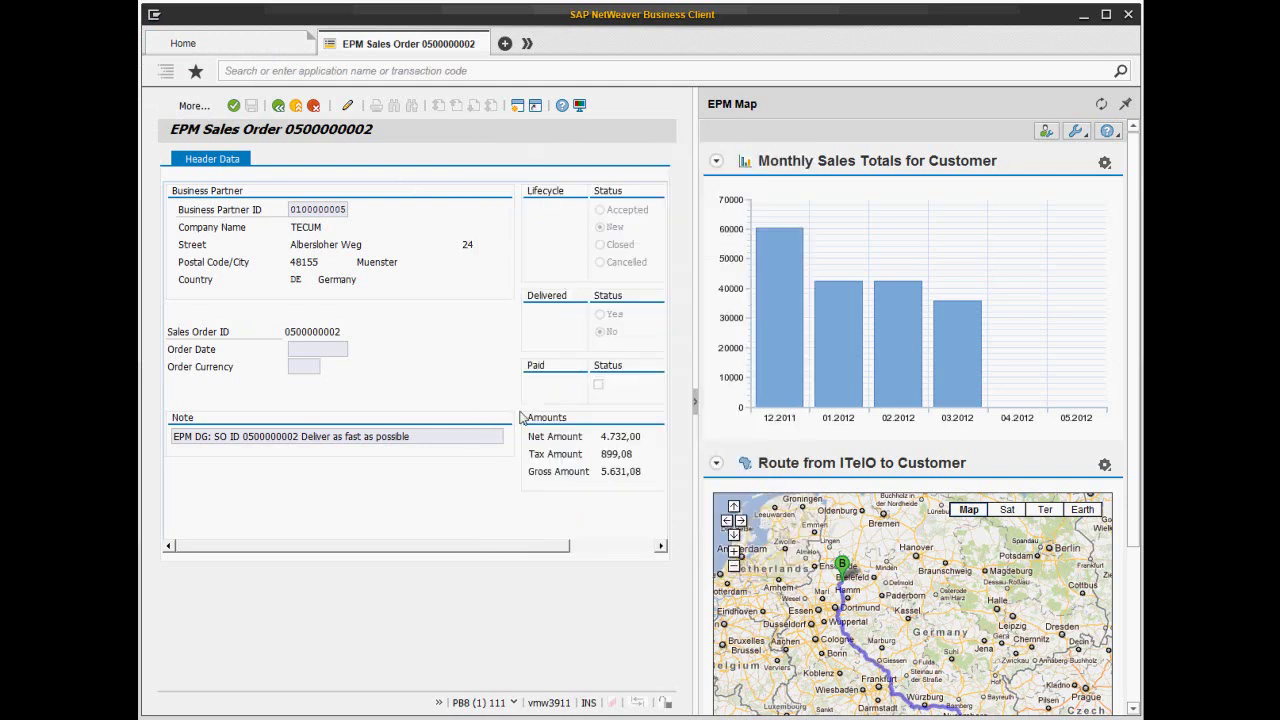
- Review the Connections > Systems list and close it without changes
left_click(155, 15)
mouse_move(175, 55)
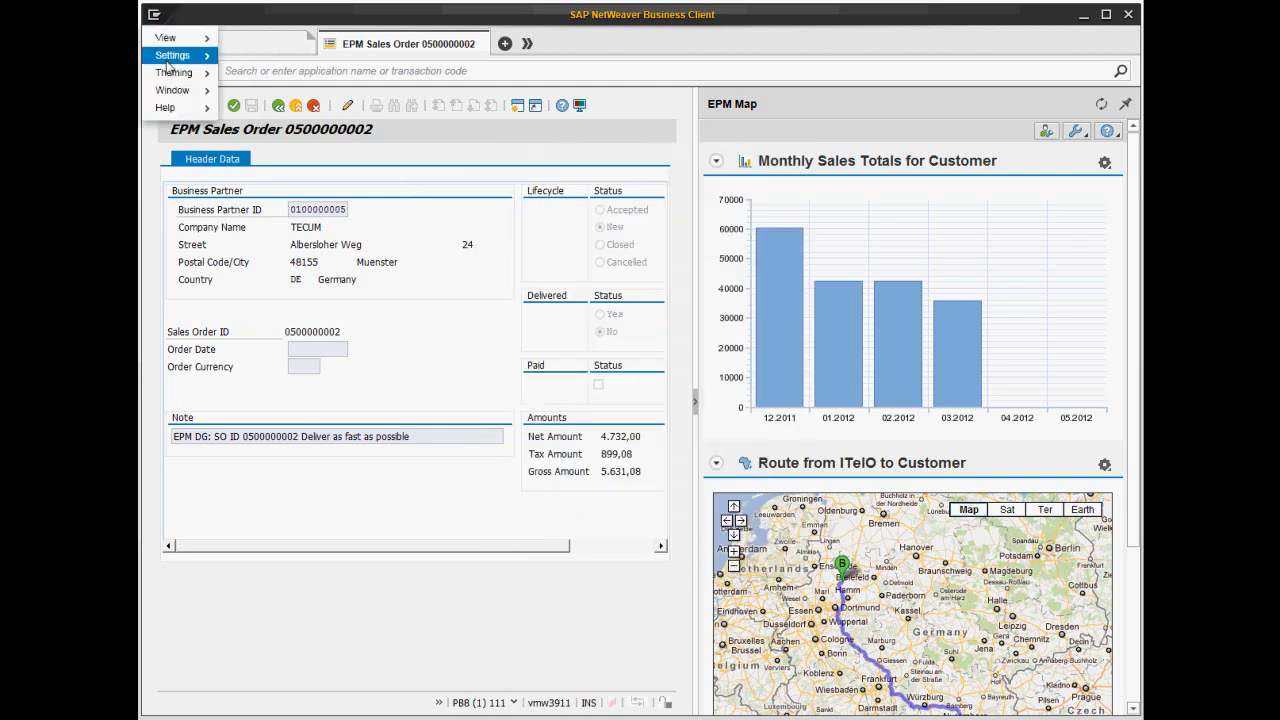
mouse_move(258, 73)
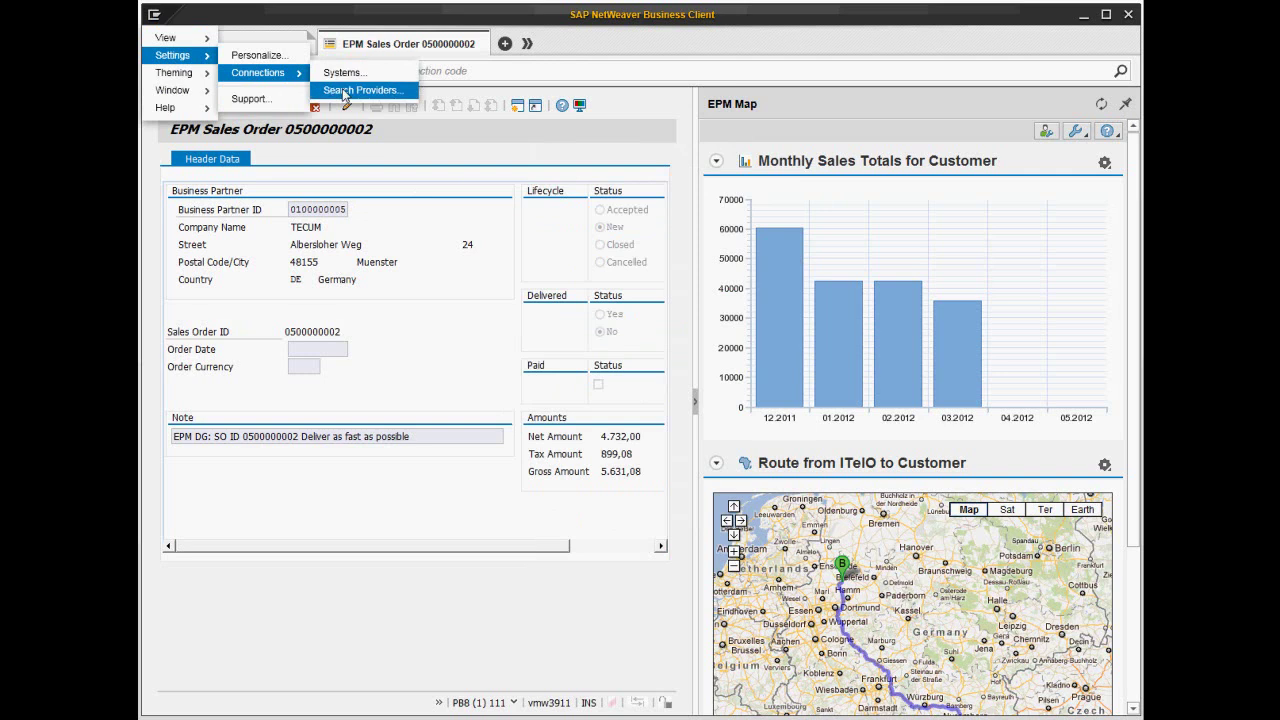
left_click(345, 73)
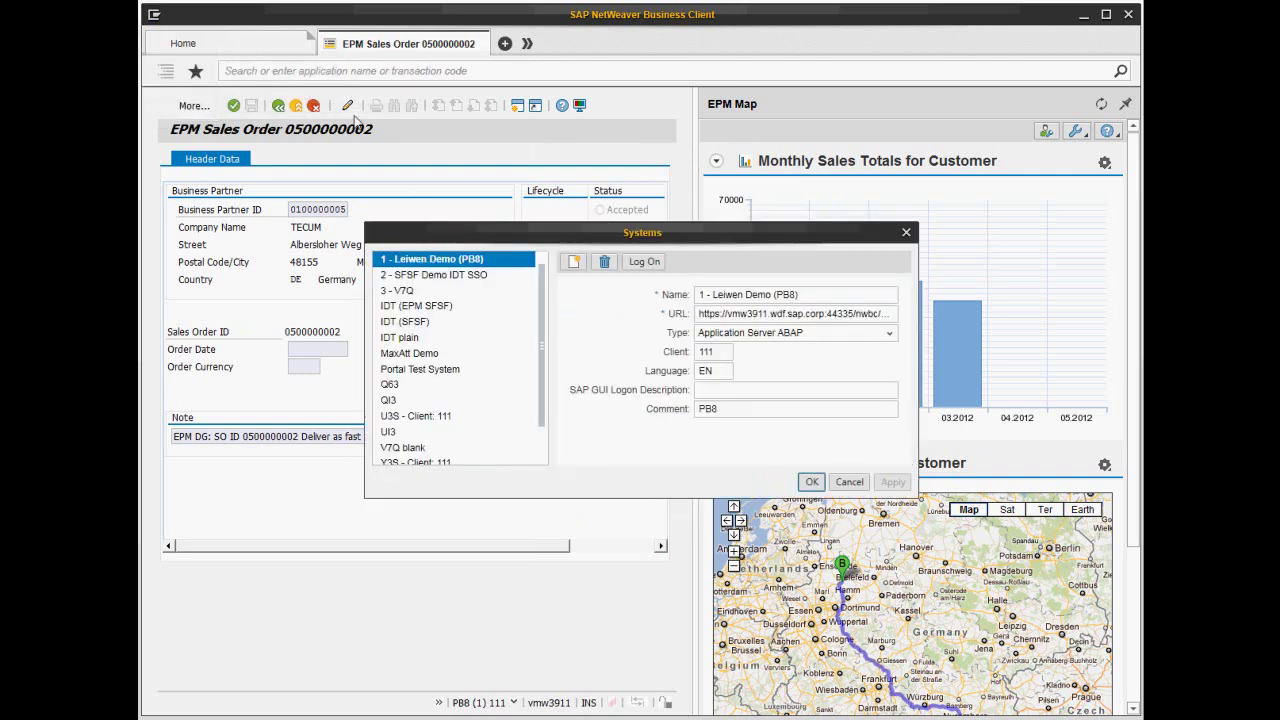
mouse_move(541, 300)
scroll(540, 301, "down", 1)
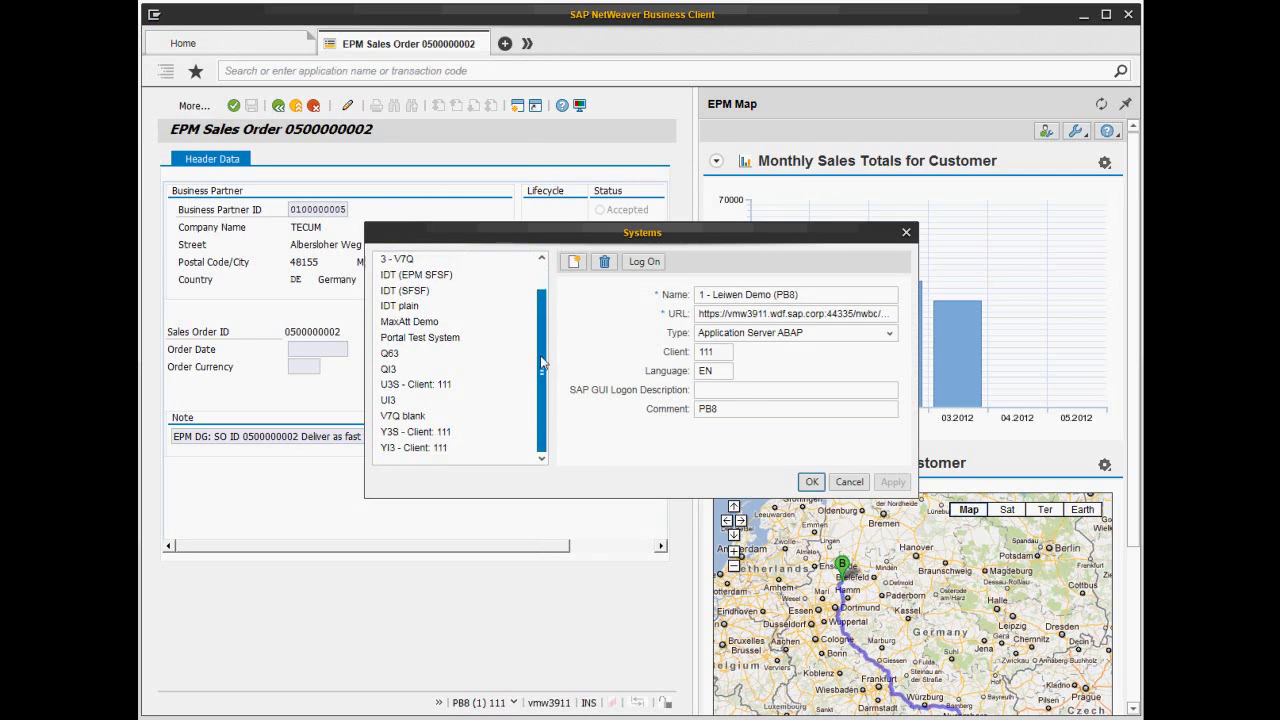
scroll(545, 305, "up", 1)
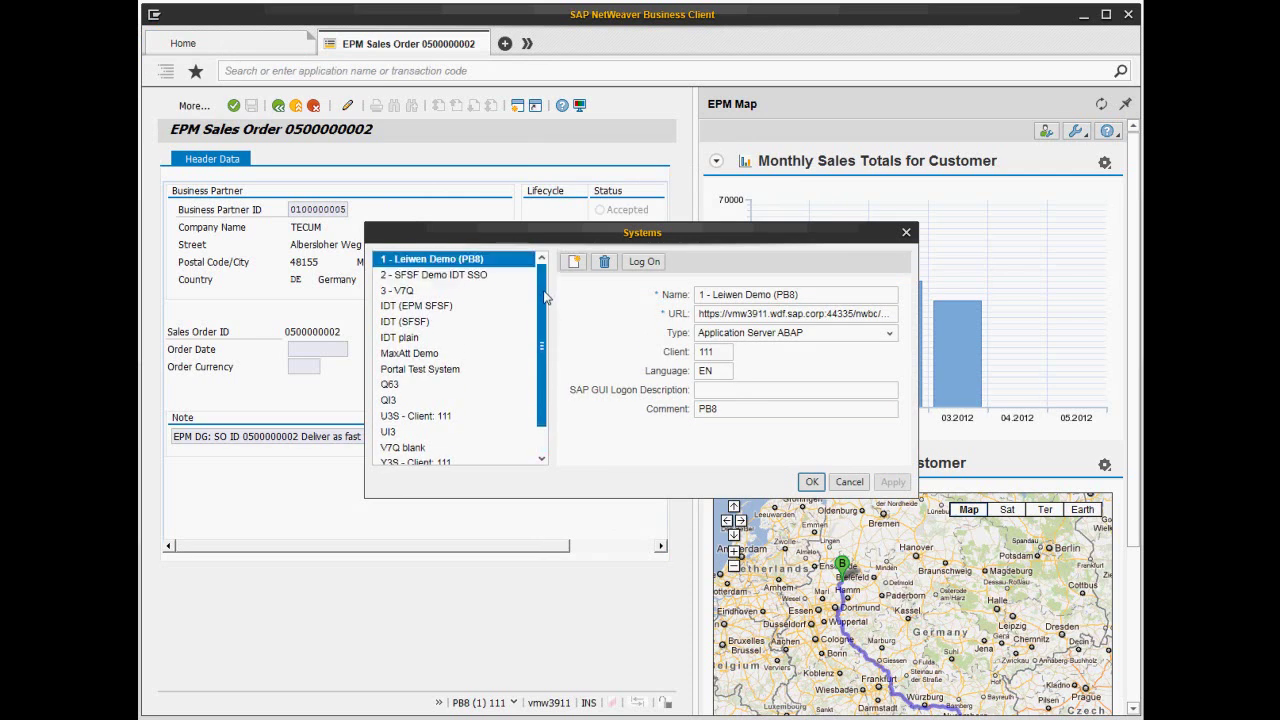
left_click(849, 481)
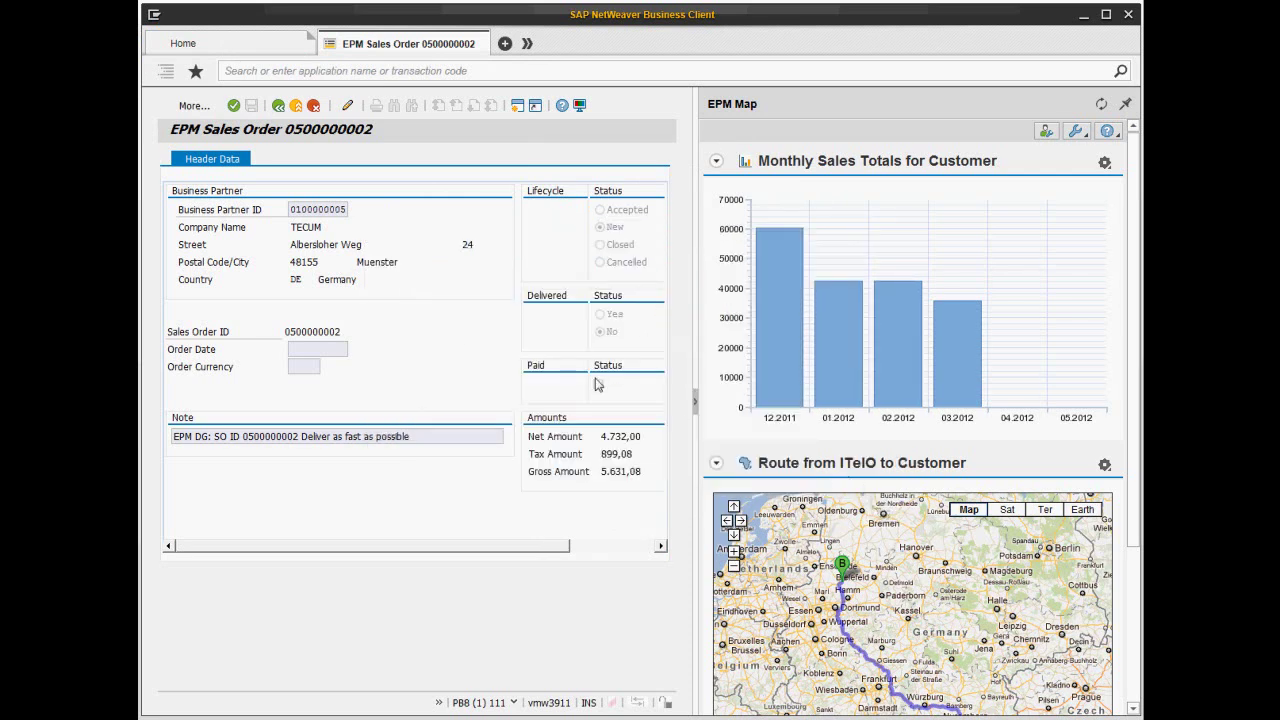
- Browse the Help options, dismiss them, and close the EPM Sales Order tab
left_click(154, 14)
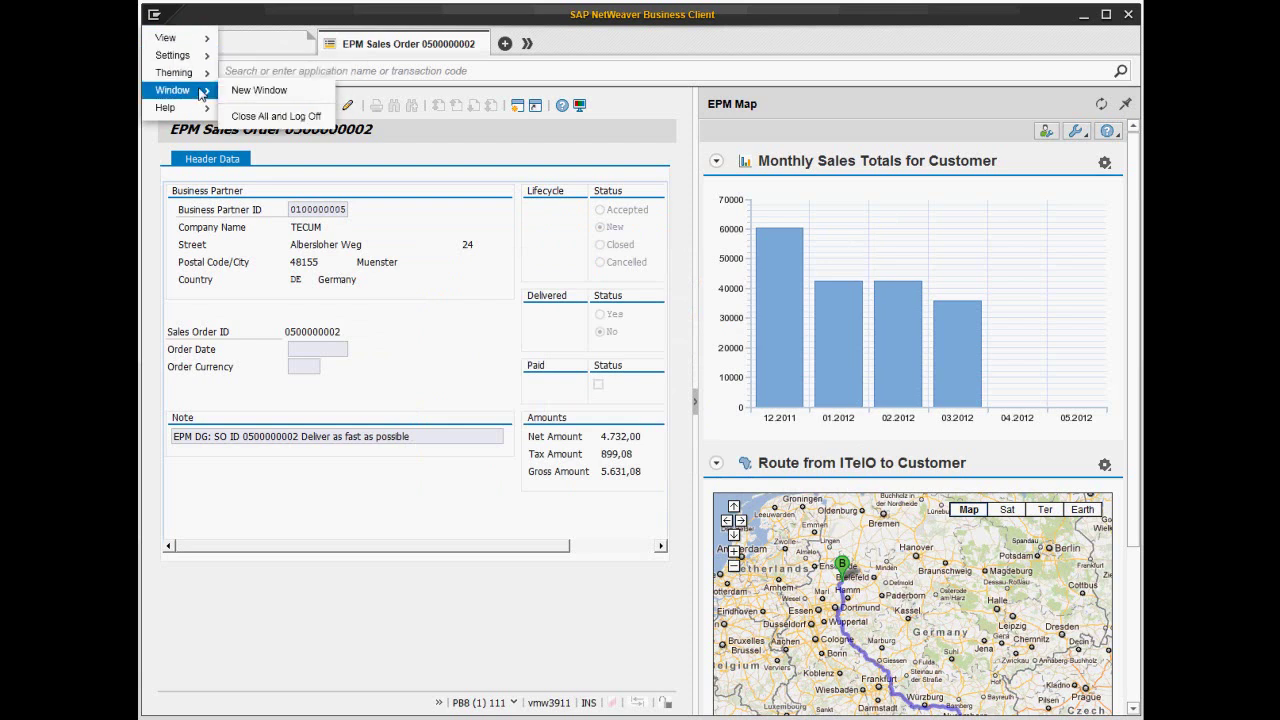
mouse_move(168, 108)
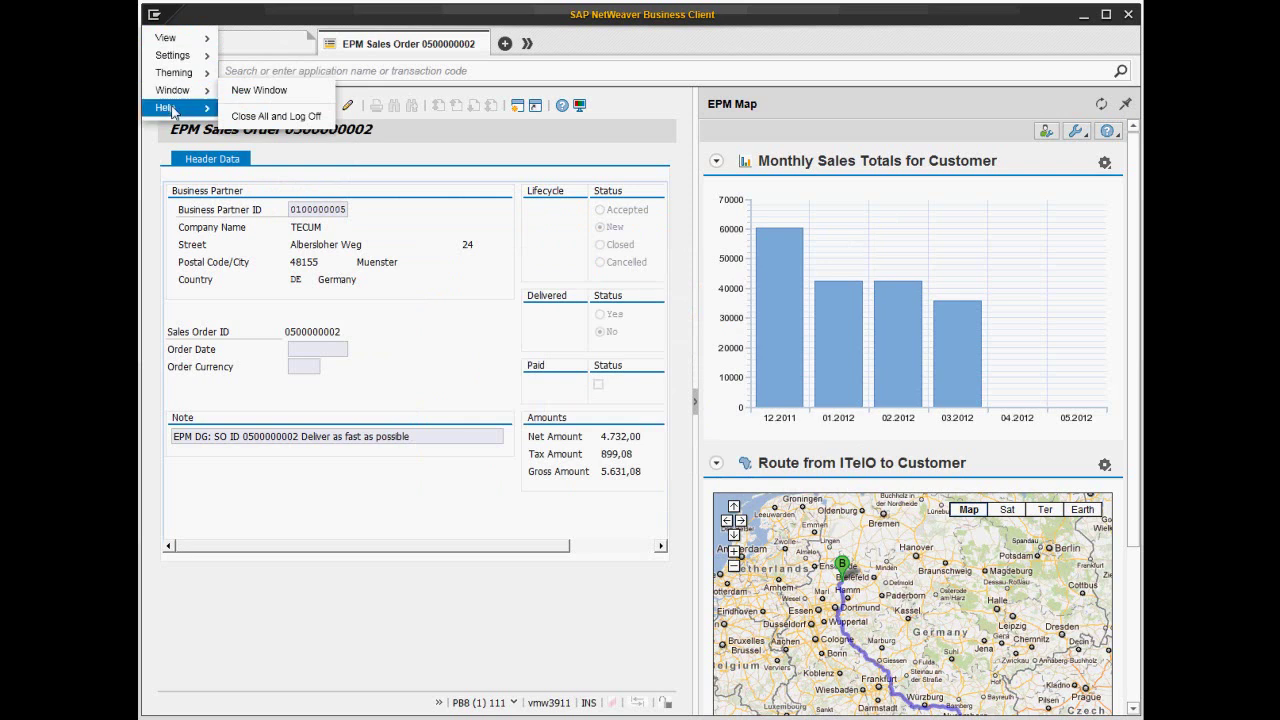
left_click(168, 108, "ctrl+shift")
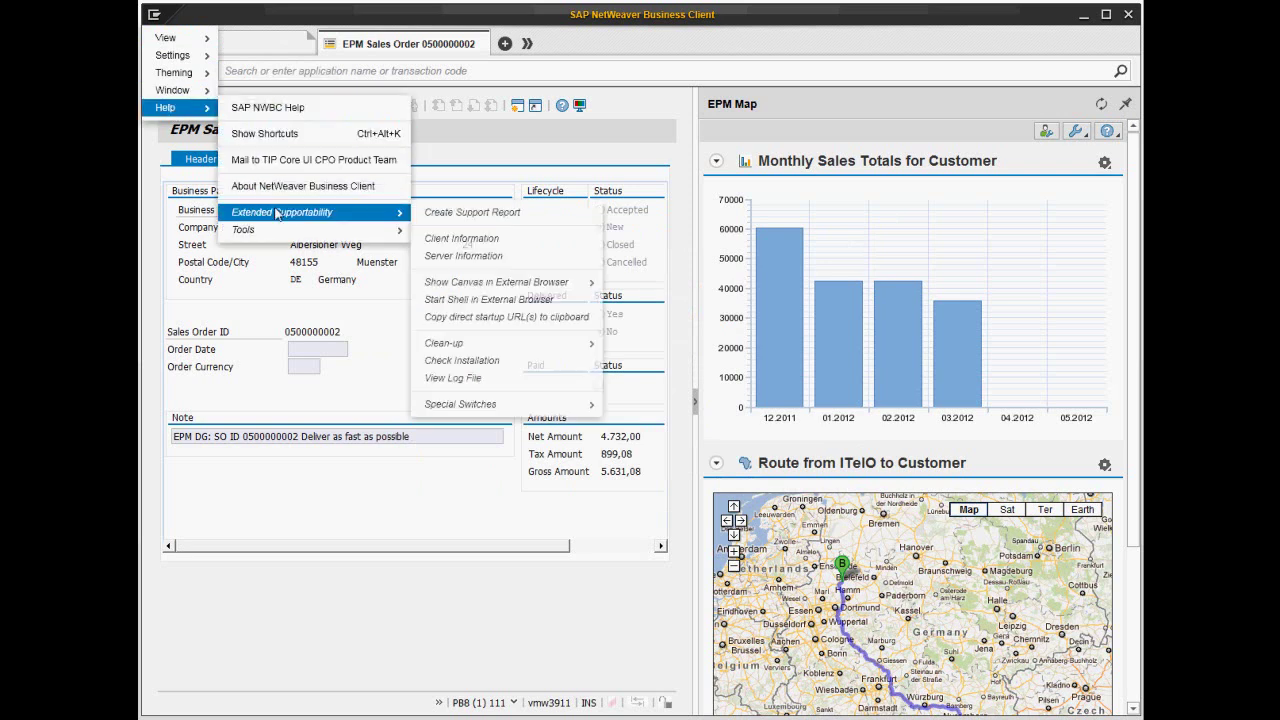
mouse_move(300, 229)
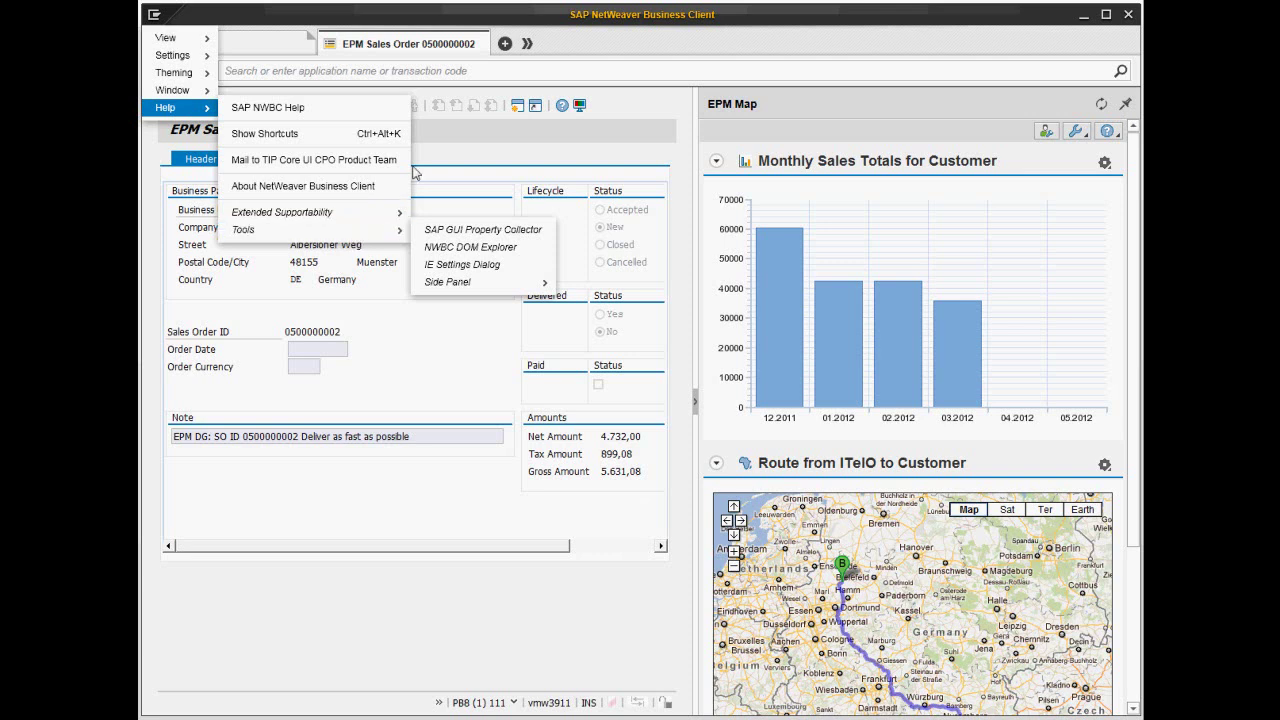
left_click(482, 56)
left_click(484, 40)
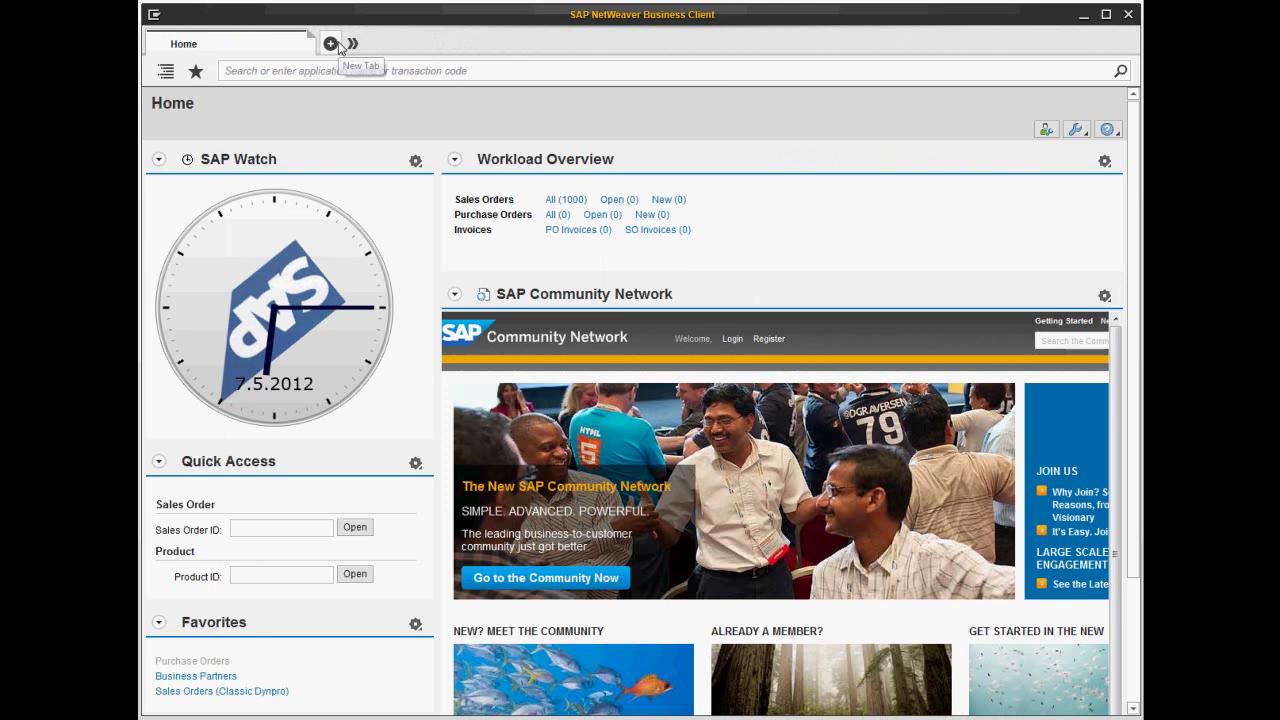
- Open the Index page in a new tab, close Home, and expand Holistic Overview
left_click(331, 44)
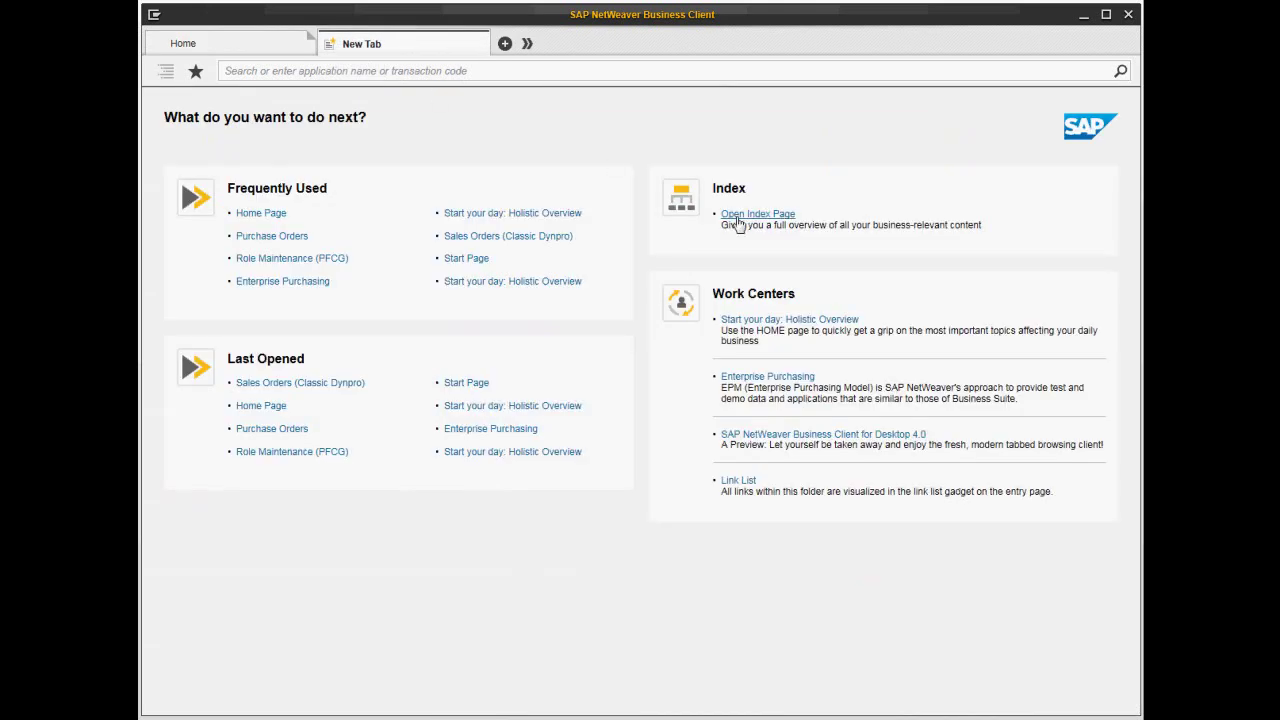
left_click(738, 215)
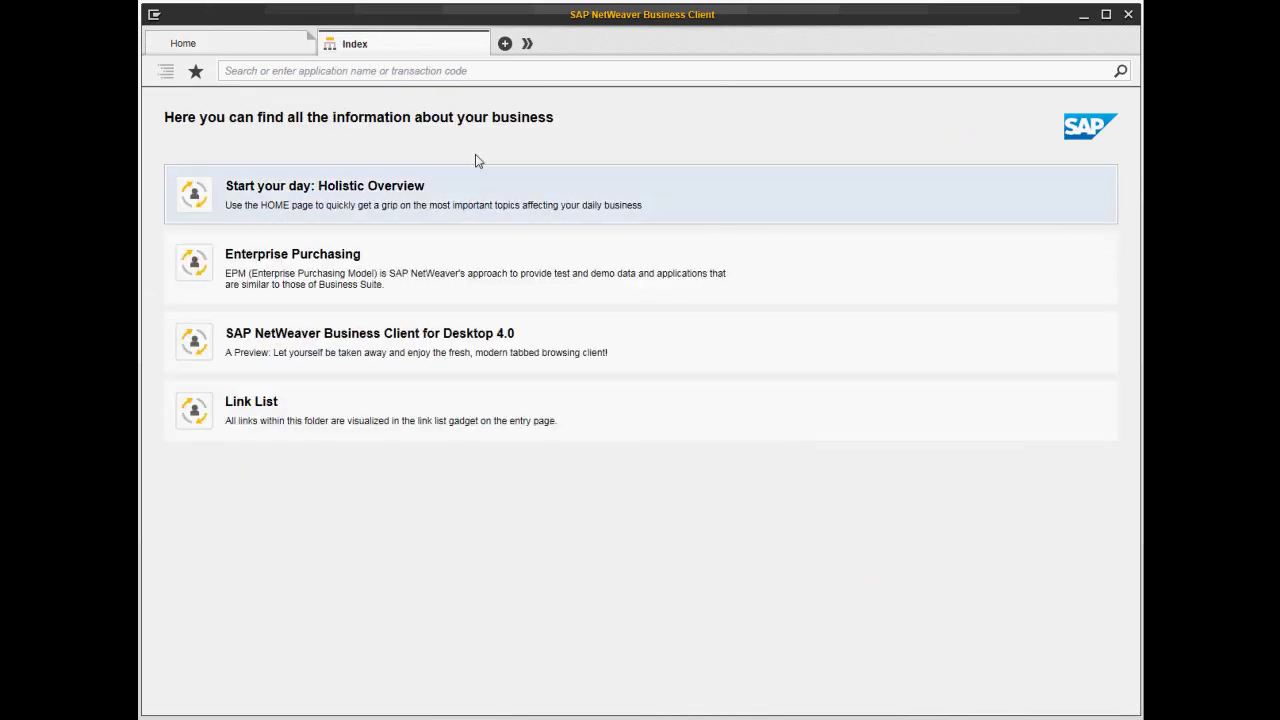
left_click(309, 40)
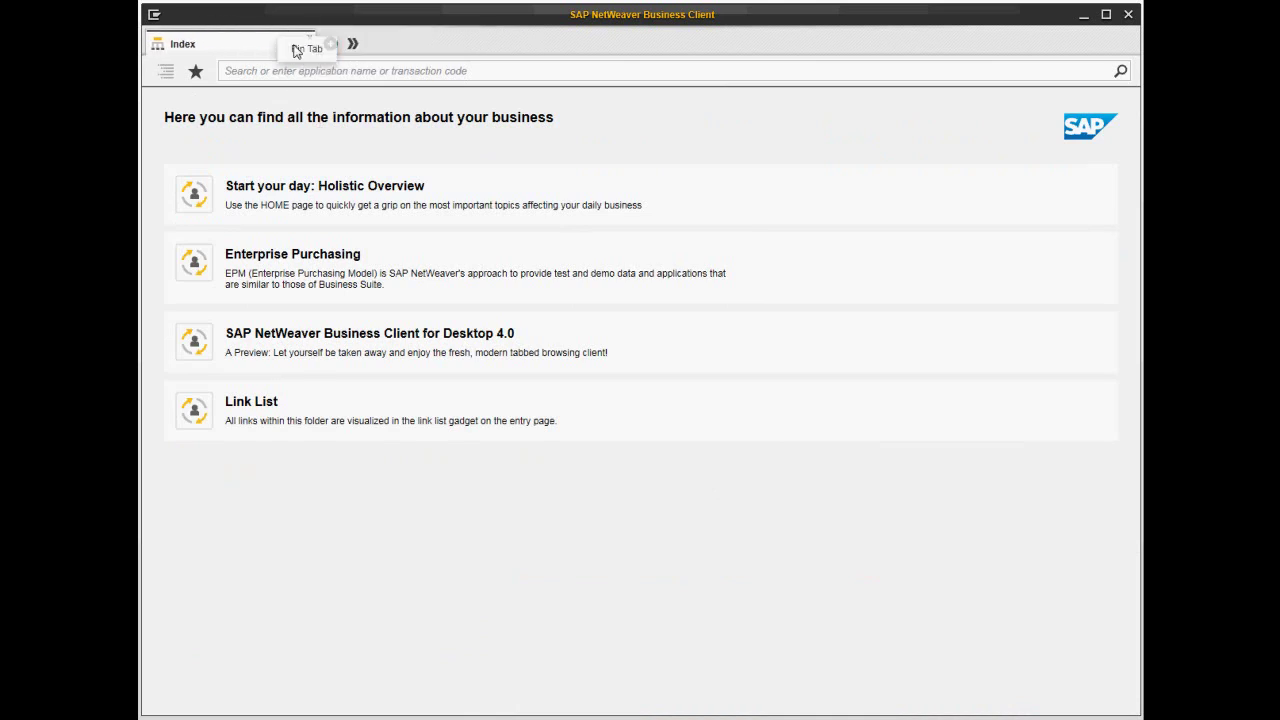
left_click(306, 180)
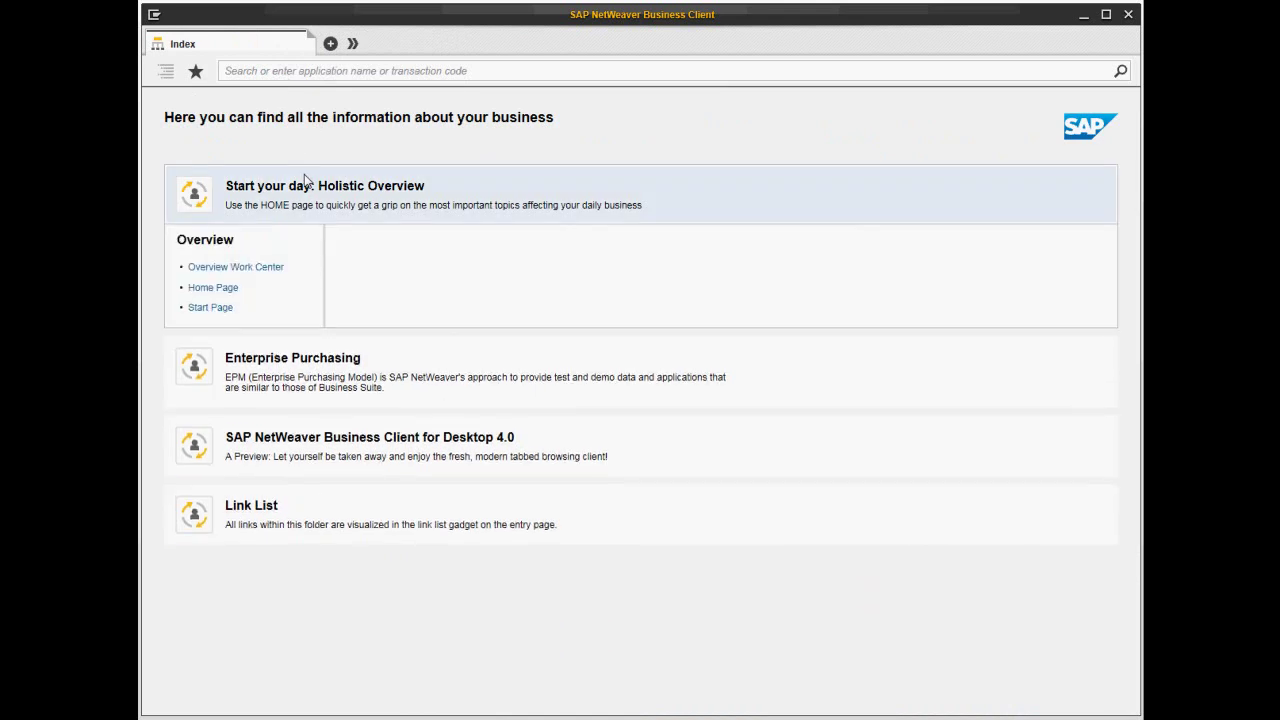